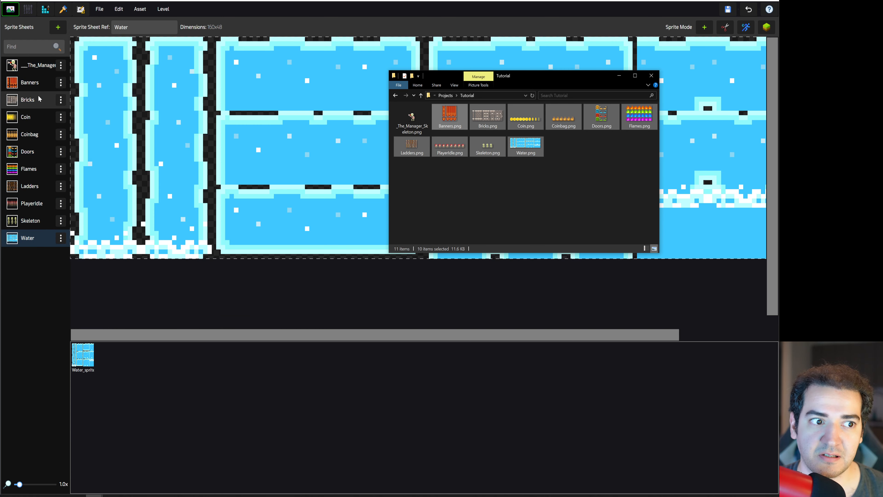
# Step: Check the manager skeleton sprite sheet and place its sprite on Board 1 in the level editor
pyautogui.click(30, 65)
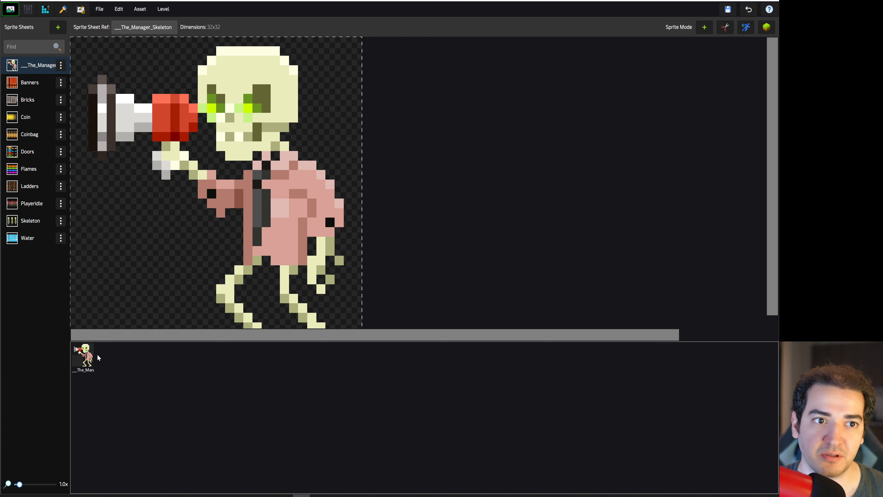
pyautogui.click(187, 242)
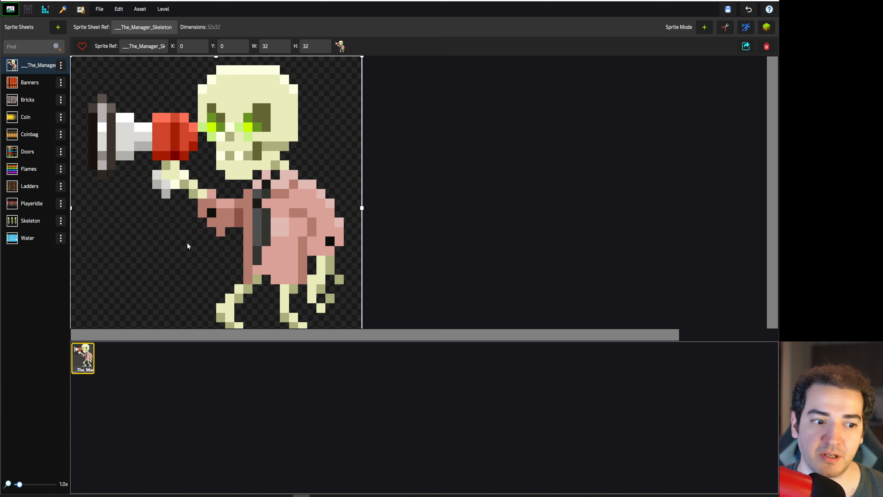
pyautogui.click(77, 8)
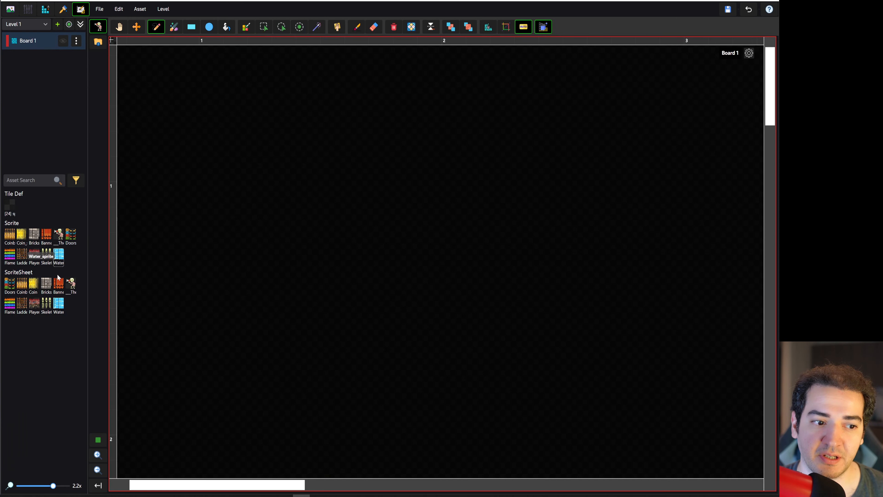
pyautogui.click(70, 286)
pyautogui.click(358, 147)
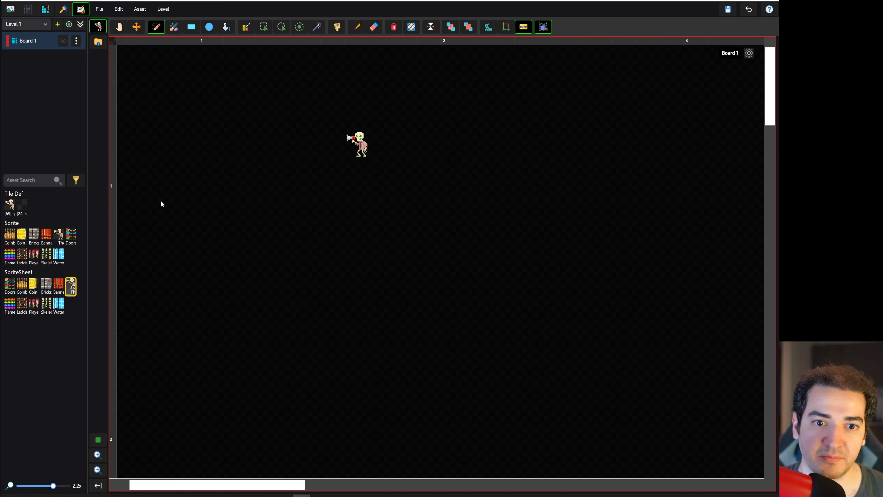
# Step: Auto-slice the Doors sprite sheet by count into 3 columns and 4 rows, and select the green door sprite
pyautogui.click(12, 11)
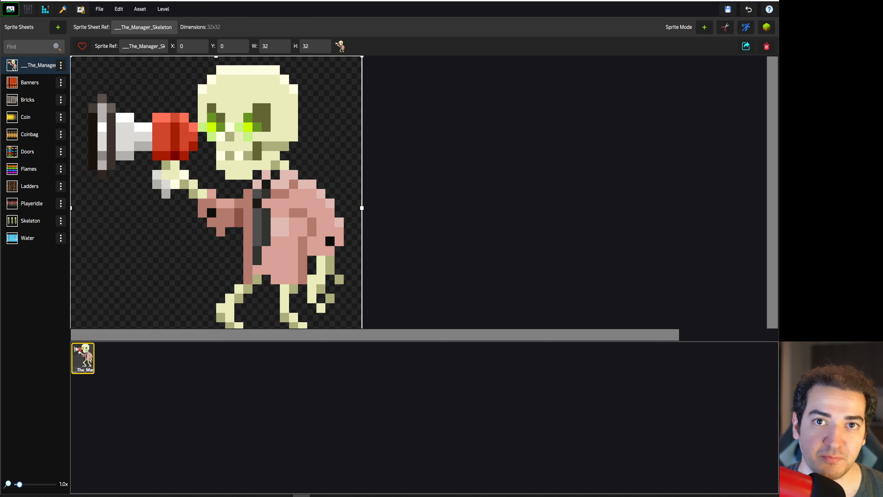
pyautogui.click(31, 153)
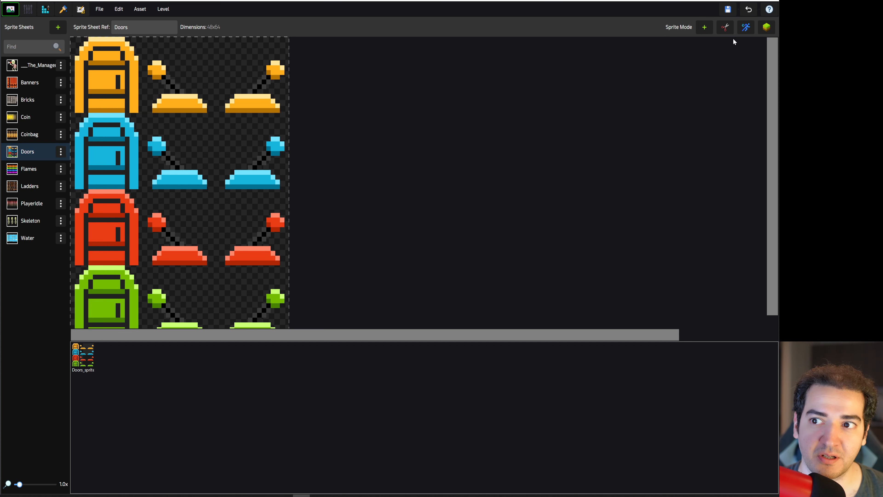
pyautogui.click(726, 27)
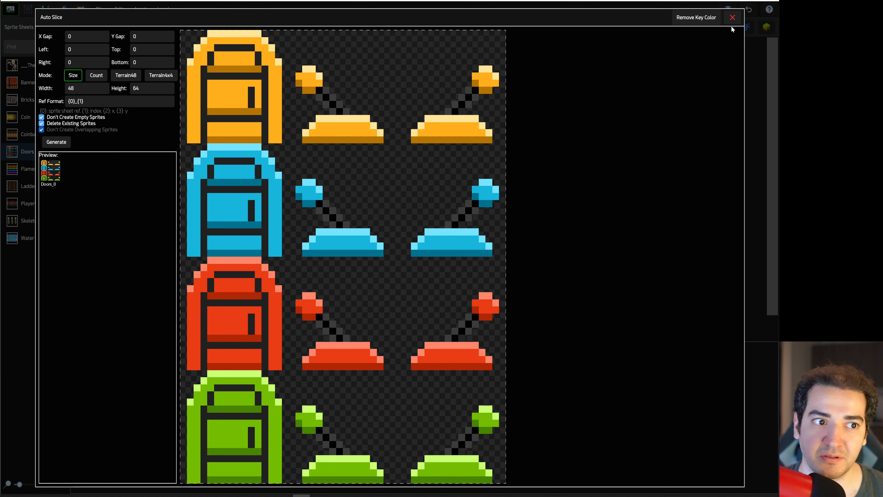
pyautogui.click(96, 75)
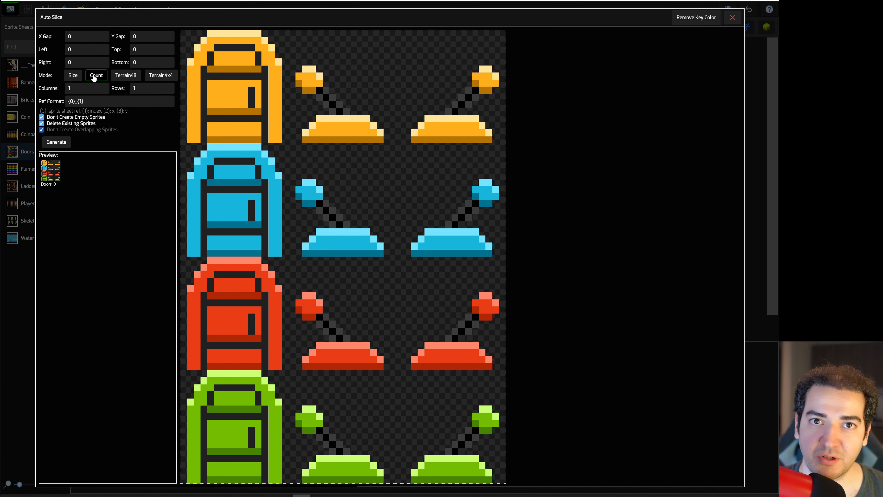
pyautogui.click(87, 88)
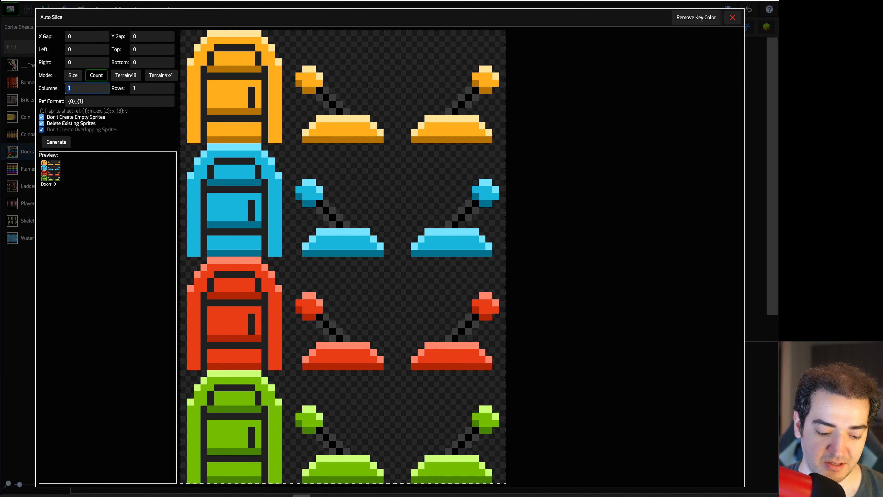
pyautogui.write('3')
pyautogui.press('Tab')
pyautogui.write('4')
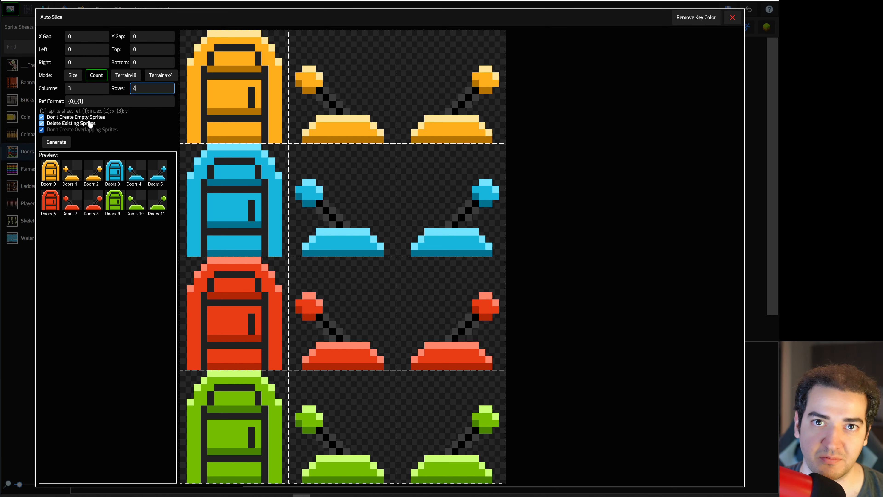
pyautogui.click(57, 142)
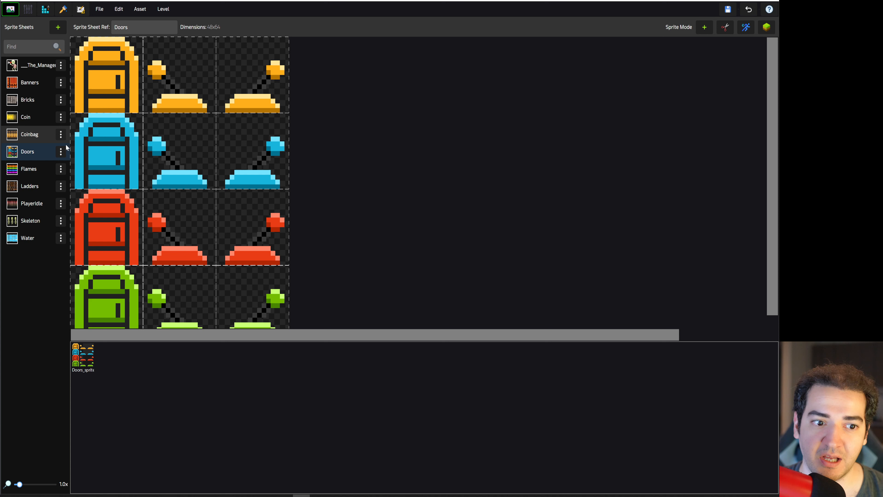
pyautogui.click(119, 308)
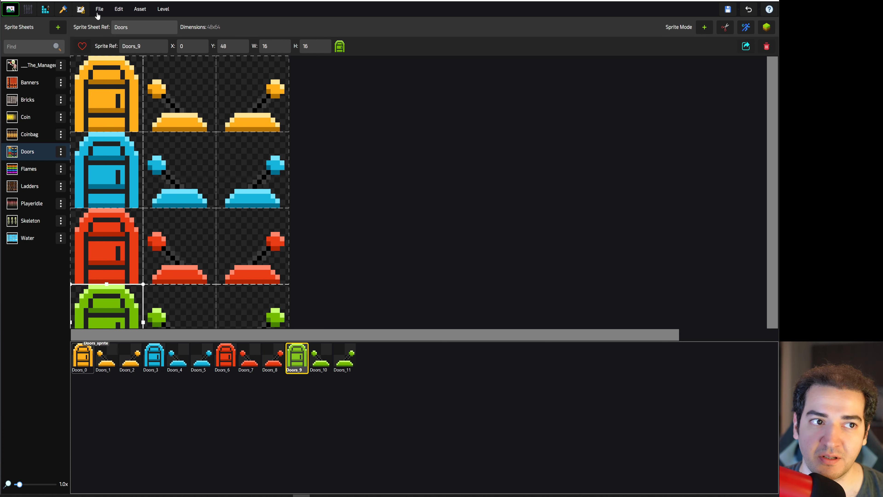
# Step: Place the yellow door to the right of the skeleton on Board 1 and a yellow lever to its left
pyautogui.click(81, 9)
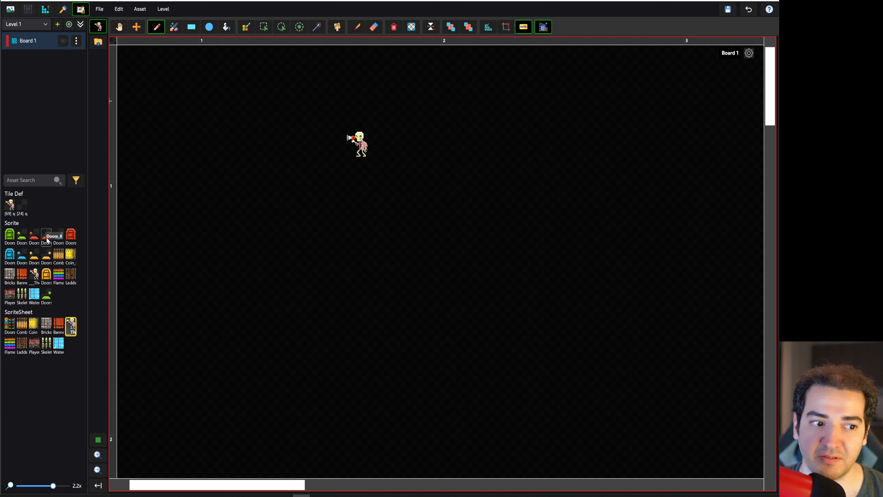
pyautogui.click(46, 275)
pyautogui.click(445, 146)
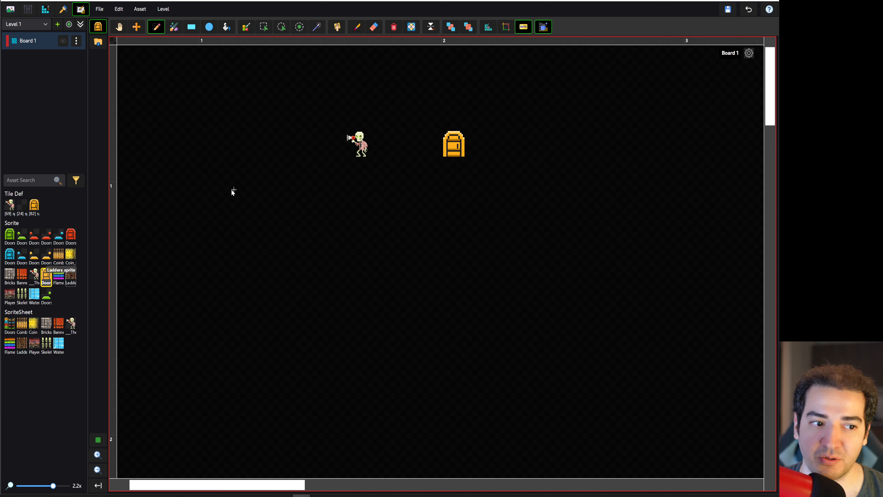
pyautogui.click(34, 256)
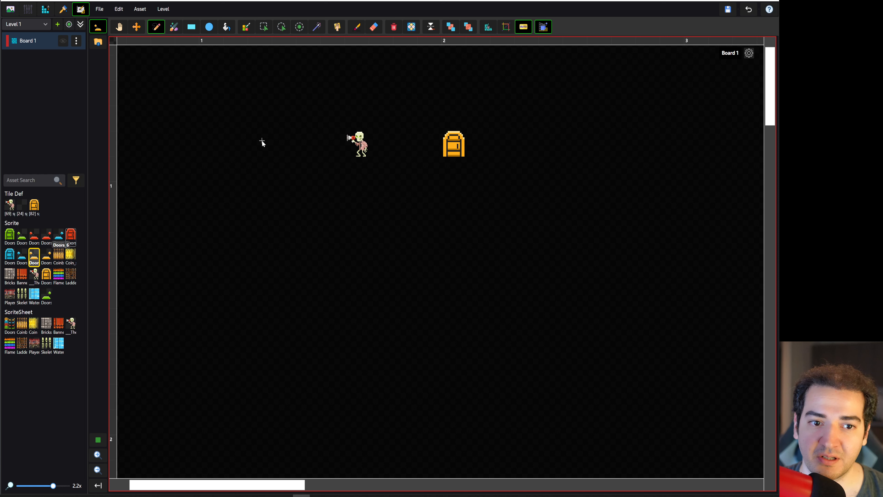
pyautogui.click(280, 146)
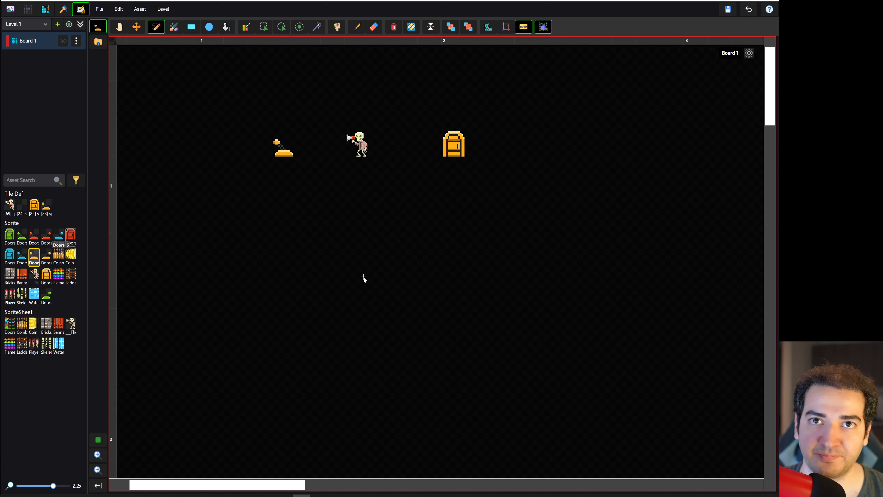
# Step: Open the PlayerIdle sprite sheet and select its full-sheet sprite
pyautogui.click(4, 12)
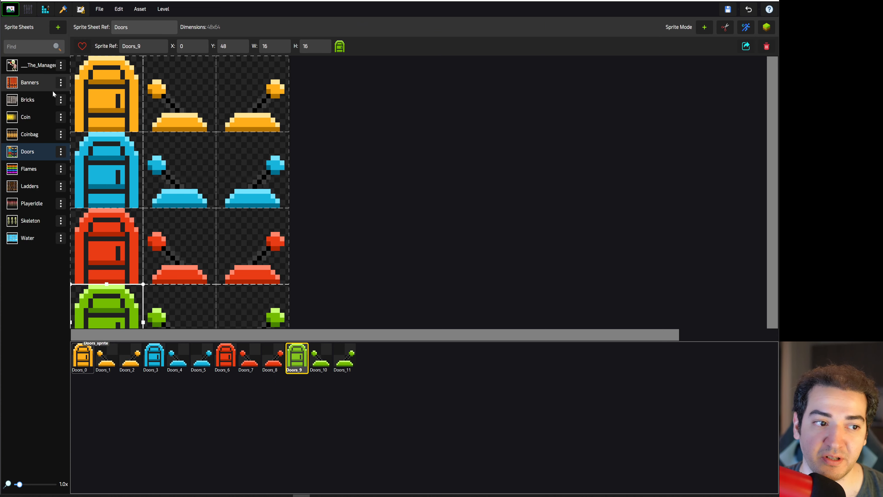
pyautogui.click(22, 210)
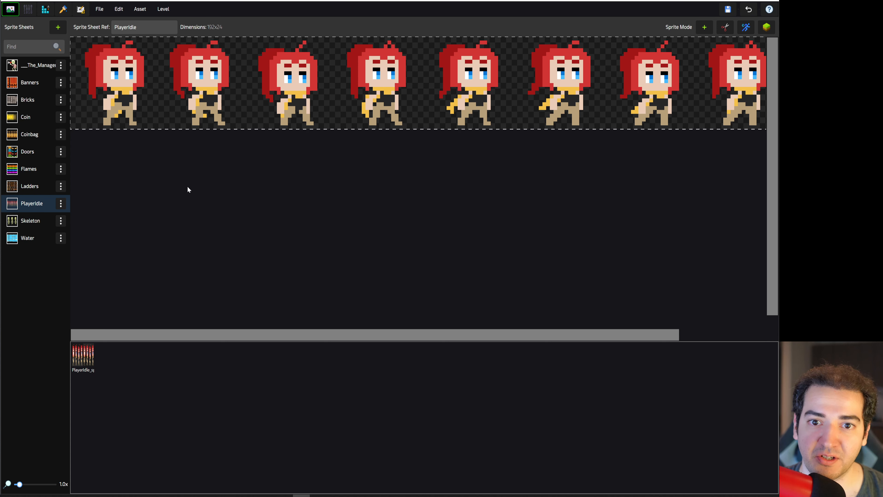
pyautogui.click(480, 116)
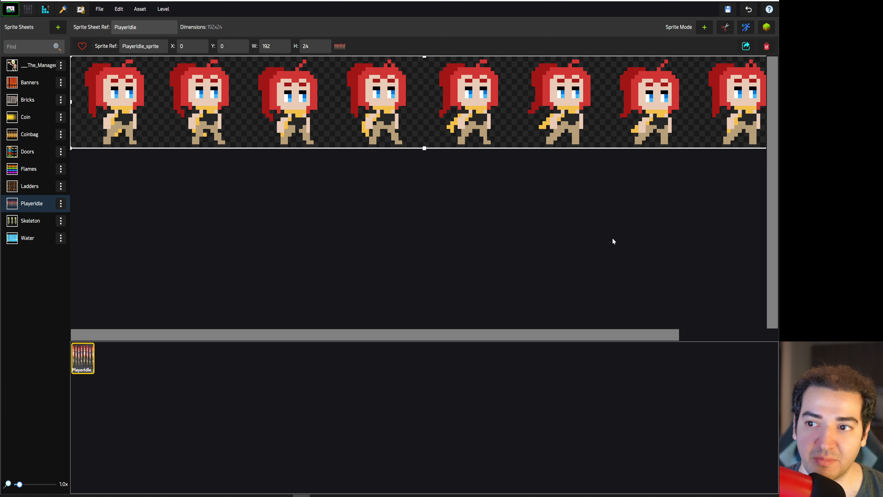
# Step: Crop the PlayerIdle sprite to the first character frame, about 23 px wide
pyautogui.click(17, 486)
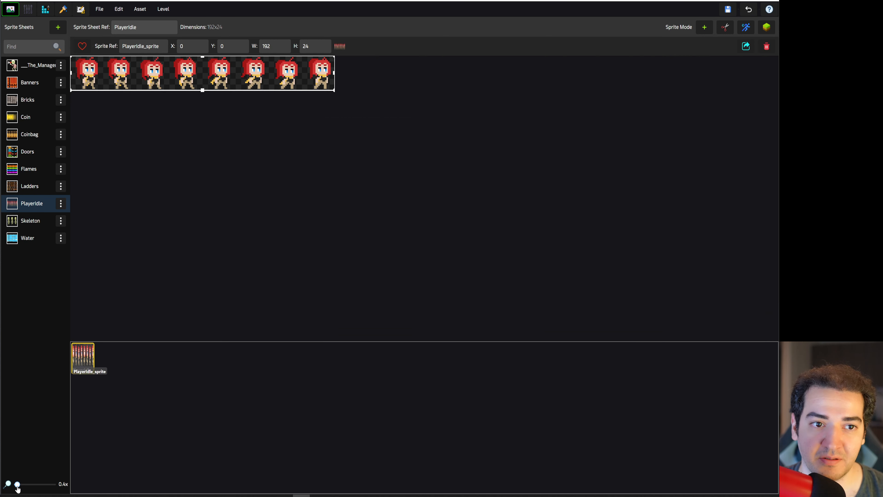
pyautogui.moveTo(17, 486); pyautogui.dragTo(19, 486)
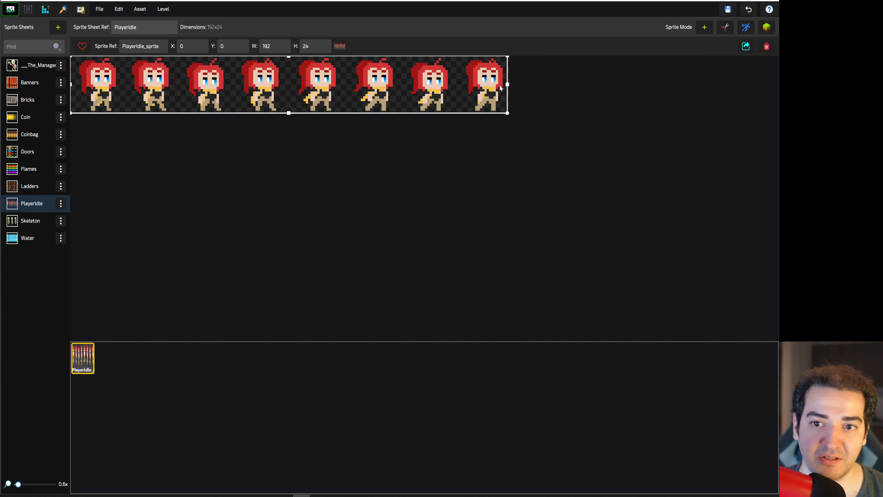
pyautogui.moveTo(500, 85); pyautogui.dragTo(123, 100)
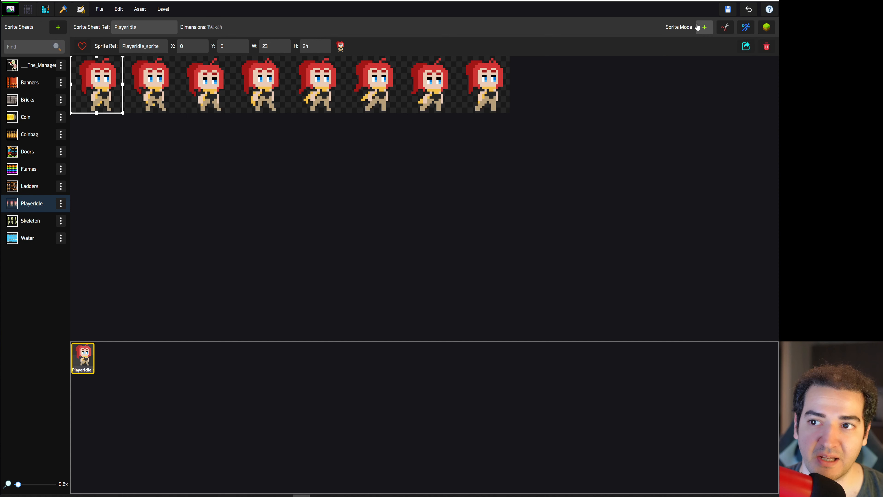
# Step: Add a second sprite to PlayerIdle and crop it to the second frame, starting at X 23 and about 21 px wide
pyautogui.click(705, 27)
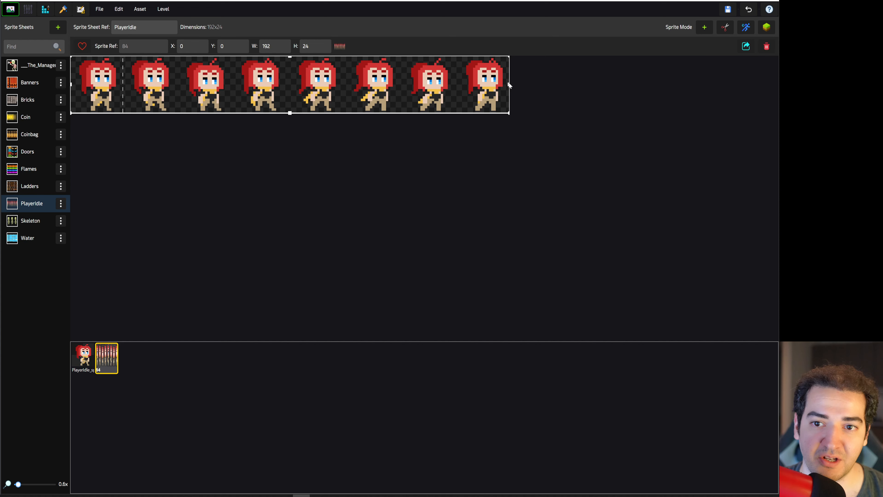
pyautogui.moveTo(509, 86); pyautogui.dragTo(173, 88)
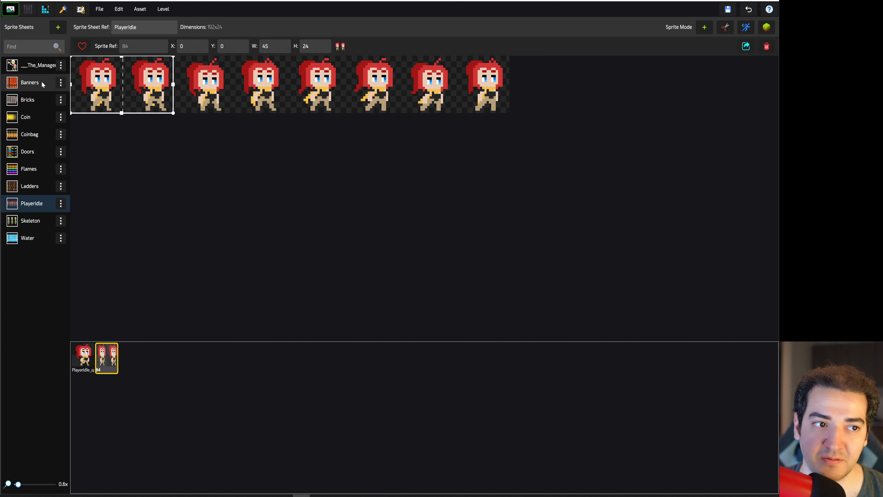
pyautogui.moveTo(71, 86); pyautogui.dragTo(125, 86)
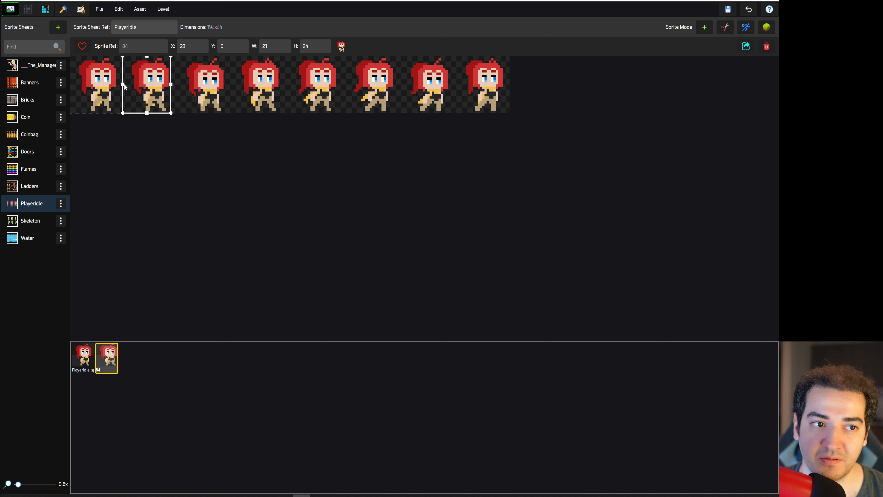
# Step: Auto-slice the PlayerIdle sheet by count into 8 columns, replacing the existing sprites, and select the third frame
pyautogui.click(728, 29)
pyautogui.click(96, 75)
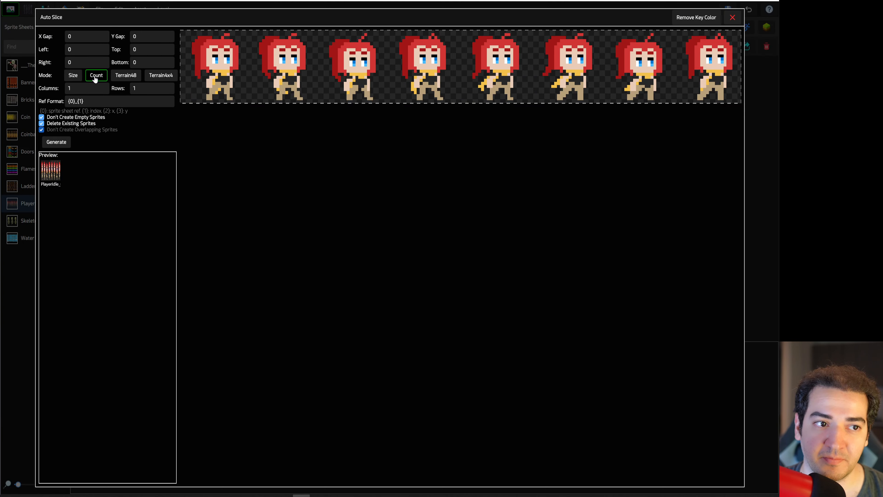
pyautogui.click(87, 88)
pyautogui.write('8')
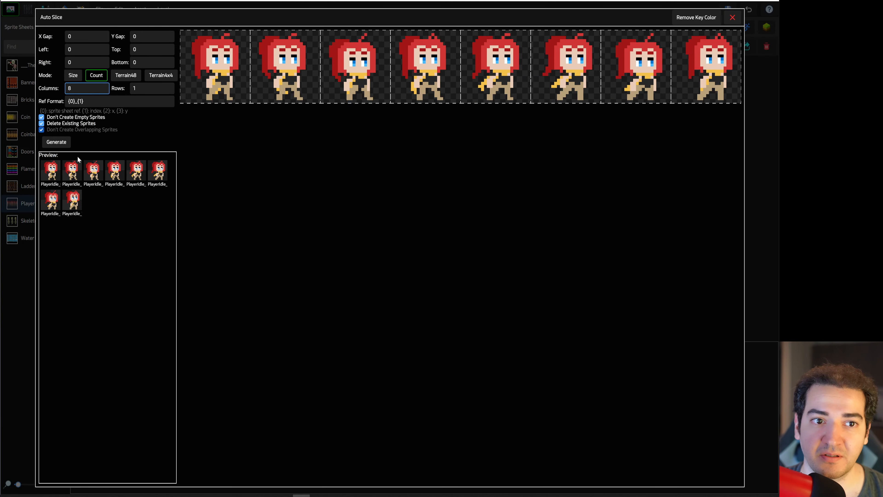
pyautogui.click(59, 145)
pyautogui.click(206, 73)
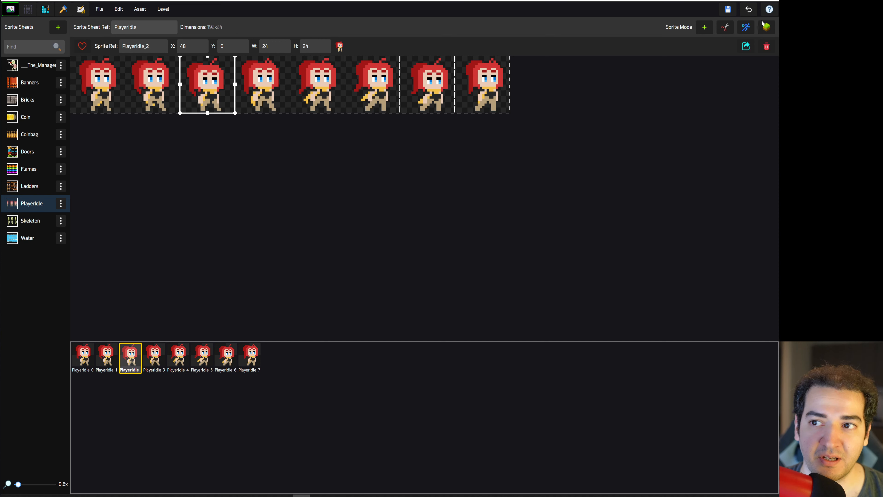
# Step: Start a new tile definition from the PlayerIdle sprites and add all eight frames to its animation
pyautogui.click(747, 32)
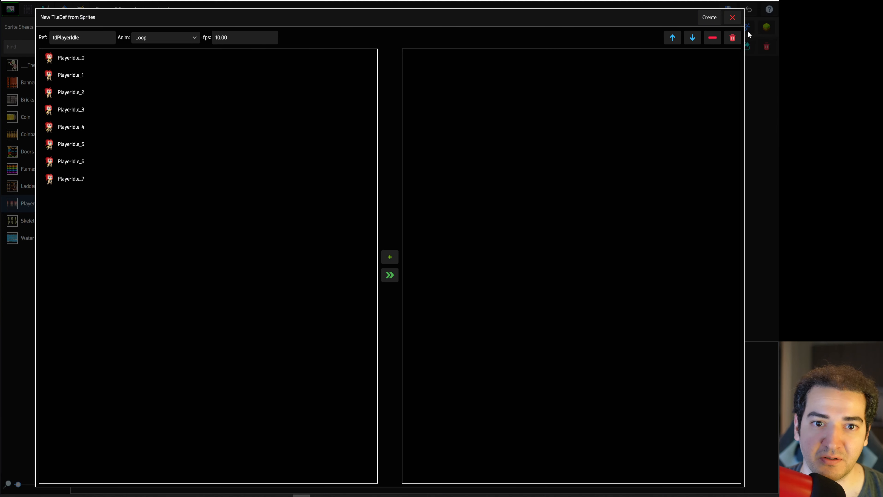
pyautogui.click(390, 277)
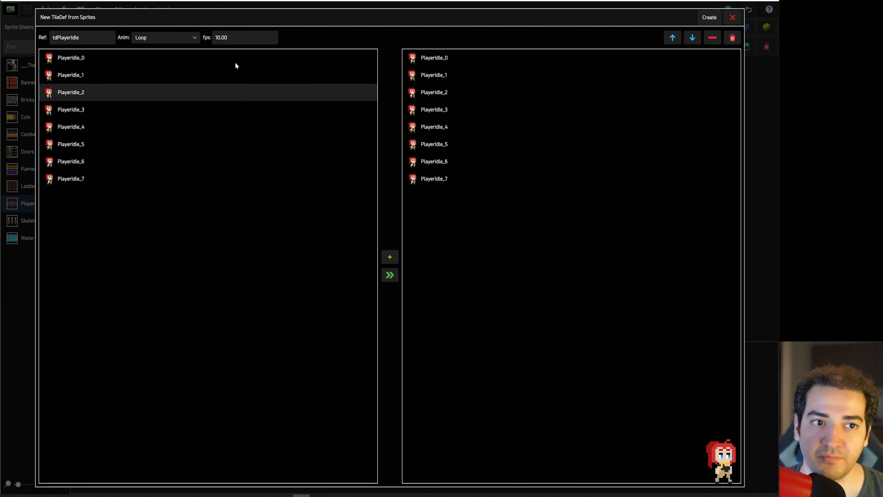
# Step: Set the PlayerIdle animation speed to 29 fps
pyautogui.click(237, 38)
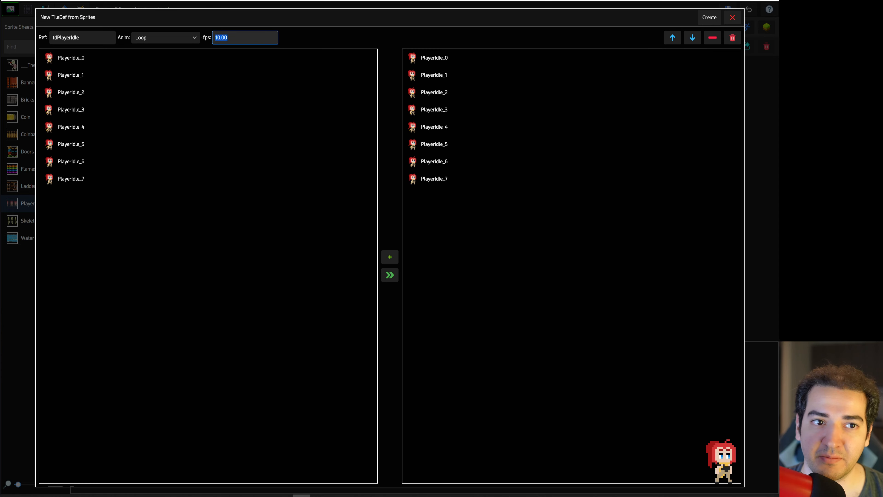
pyautogui.write('29')
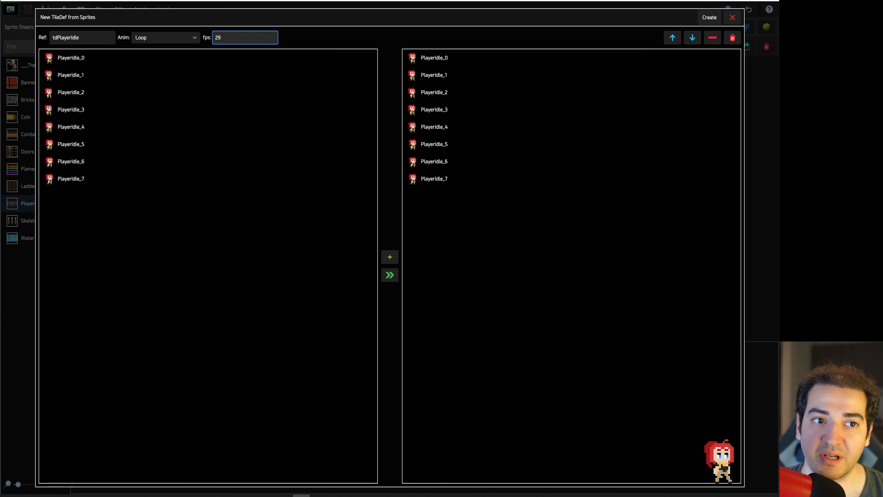
pyautogui.press('Tab')
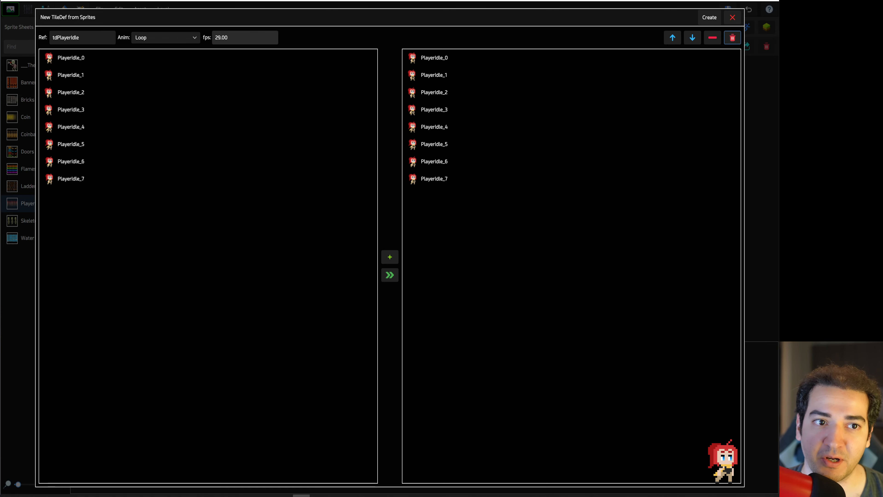
# Step: Set the PlayerIdle animation speed to 5 fps
pyautogui.hotkey('shift', 'Tab')
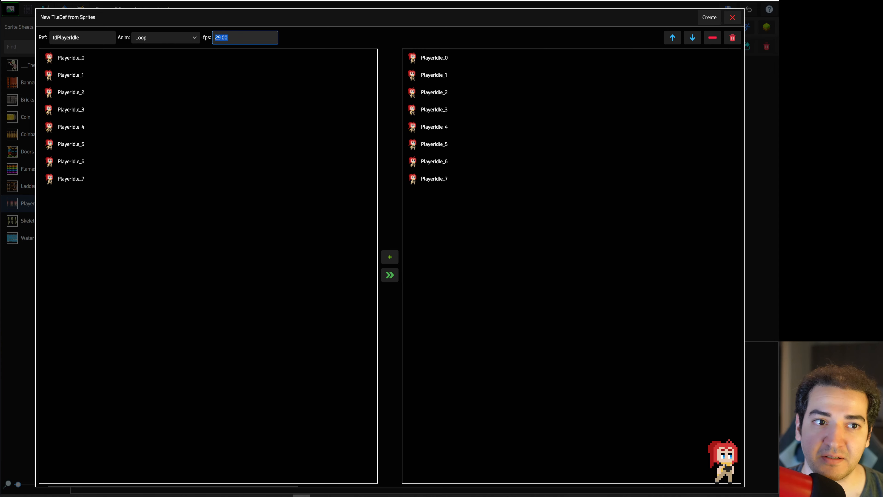
pyautogui.write('5')
pyautogui.press('Tab')
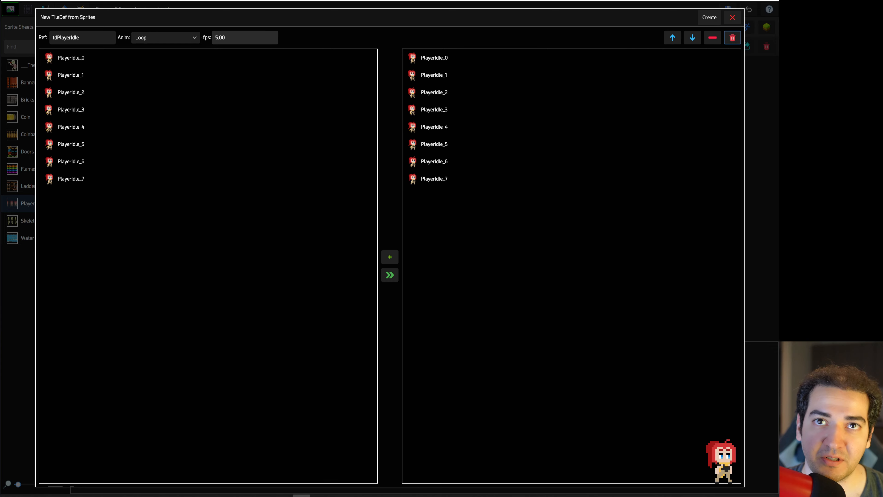
# Step: Set the PlayerIdle animation speed to 10 fps
pyautogui.hotkey('shift', 'Tab')
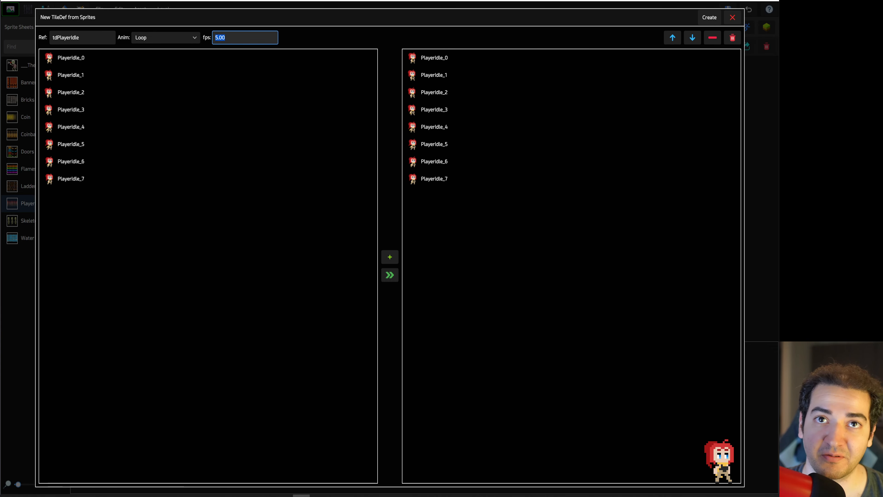
pyautogui.write('10')
pyautogui.press('Tab')
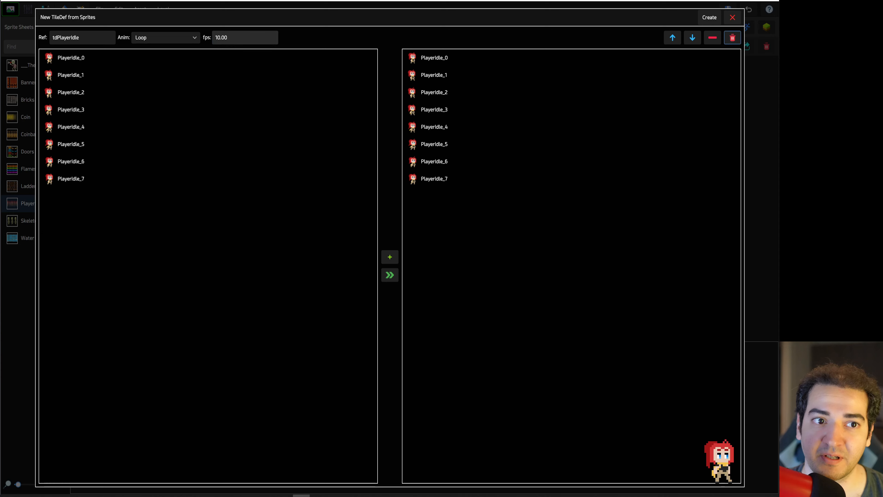
# Step: Try the Once and PingPong animation modes for the PlayerIdle tile definition and return it to Loop
pyautogui.click(169, 39)
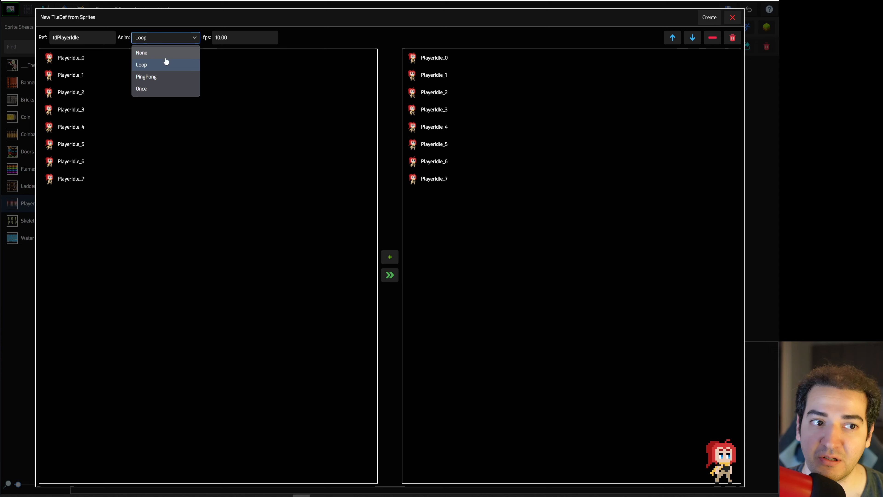
pyautogui.click(160, 89)
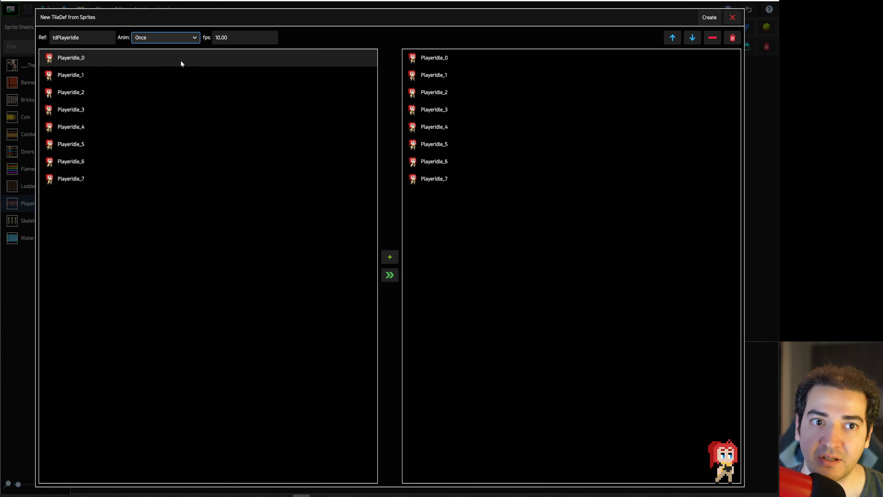
pyautogui.click(179, 41)
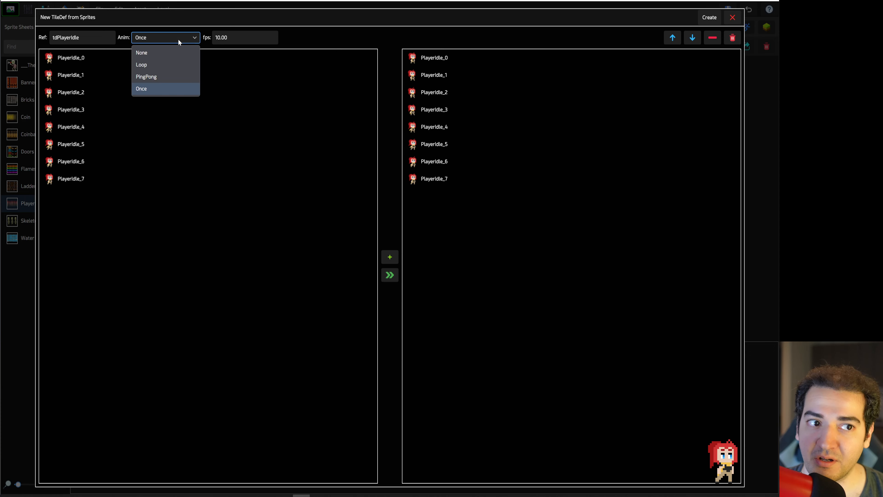
pyautogui.click(170, 78)
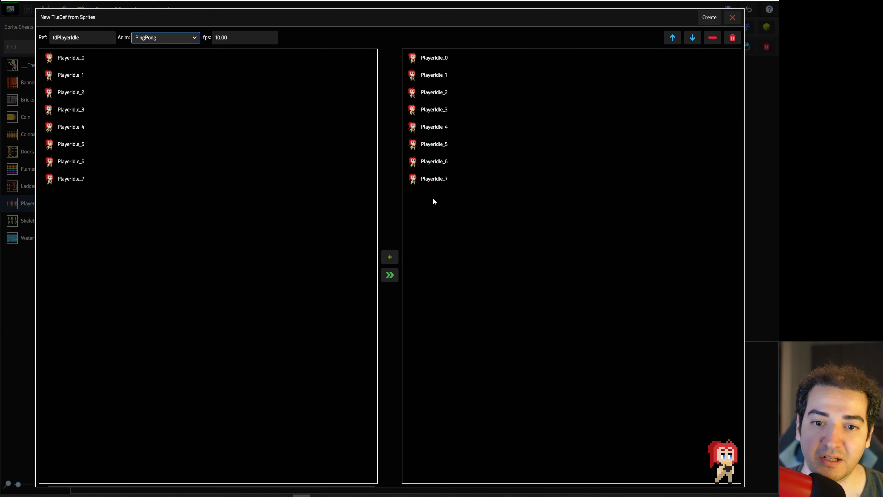
pyautogui.click(188, 38)
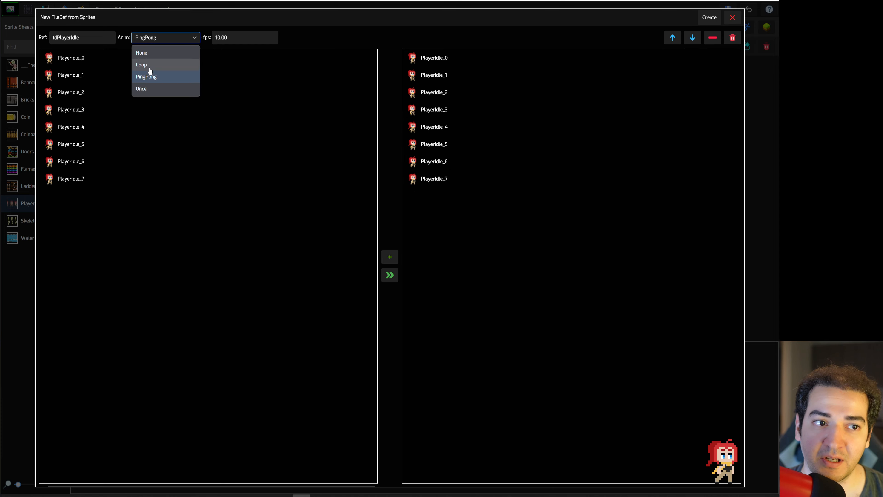
pyautogui.click(149, 66)
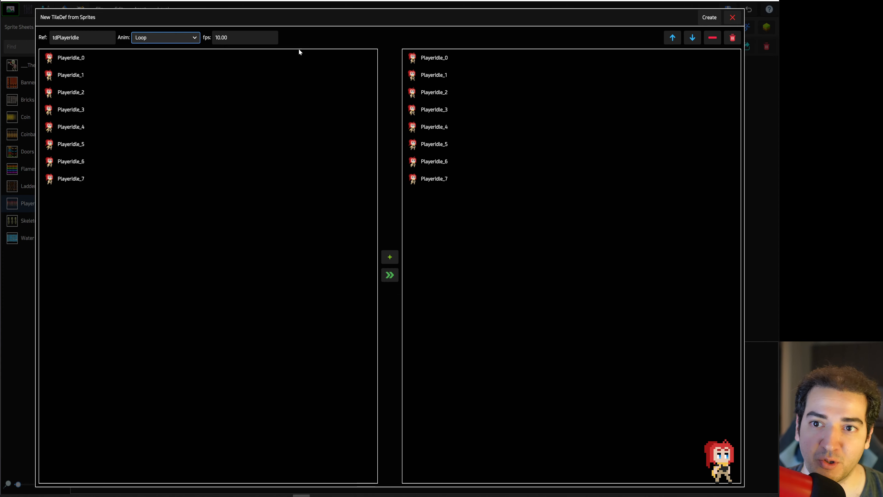
# Step: Create the PlayerIdle tile definition and place it on Board 1 to the left of the lever
pyautogui.click(710, 17)
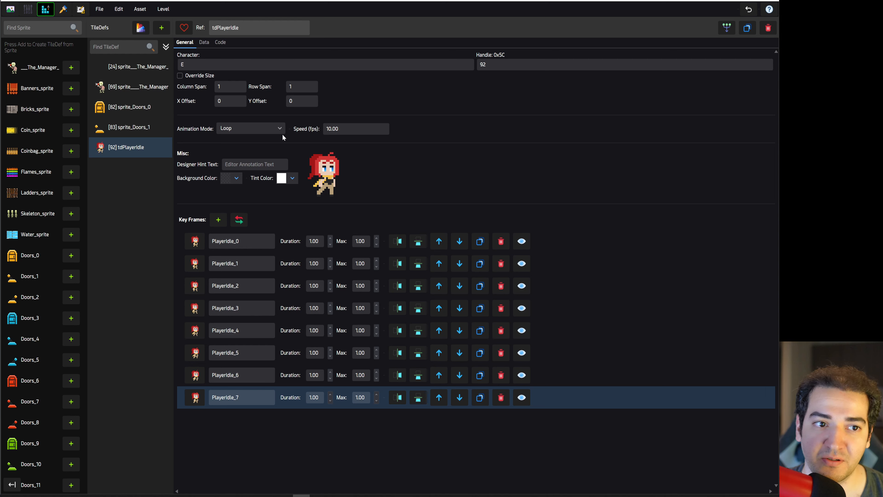
pyautogui.click(81, 9)
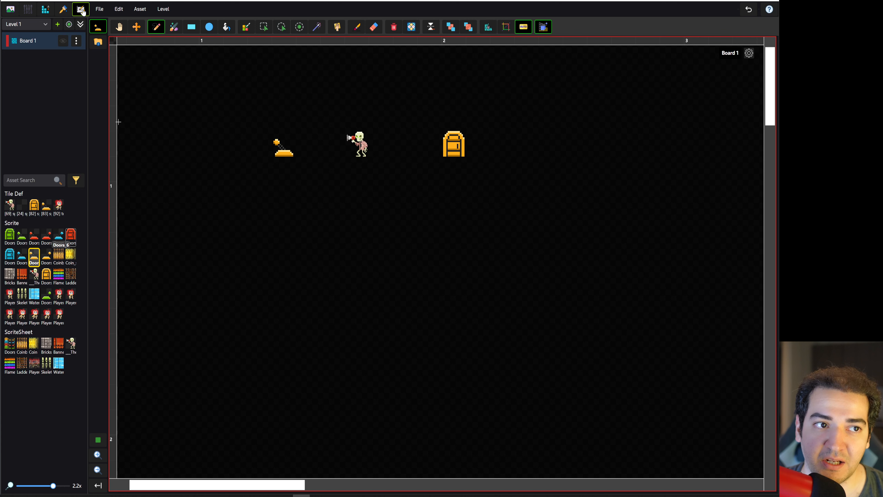
pyautogui.click(59, 206)
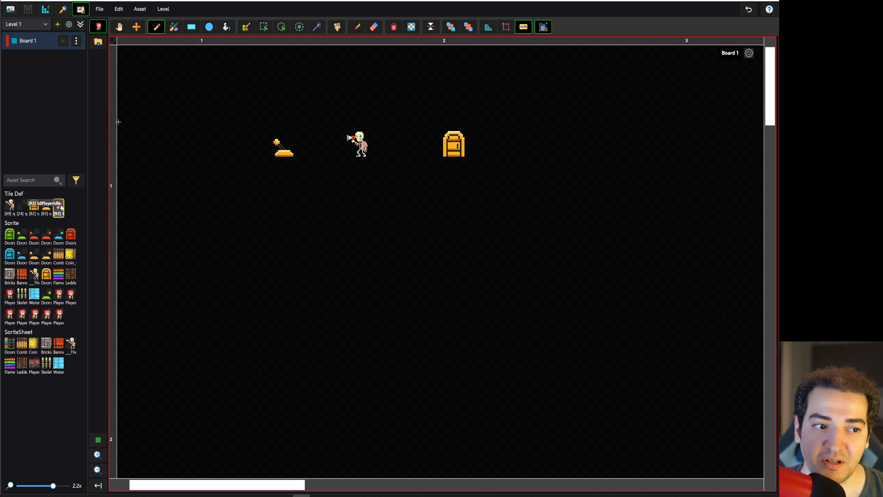
pyautogui.click(209, 141)
pyautogui.press('h')
pyautogui.scroll(2, 266, 142)
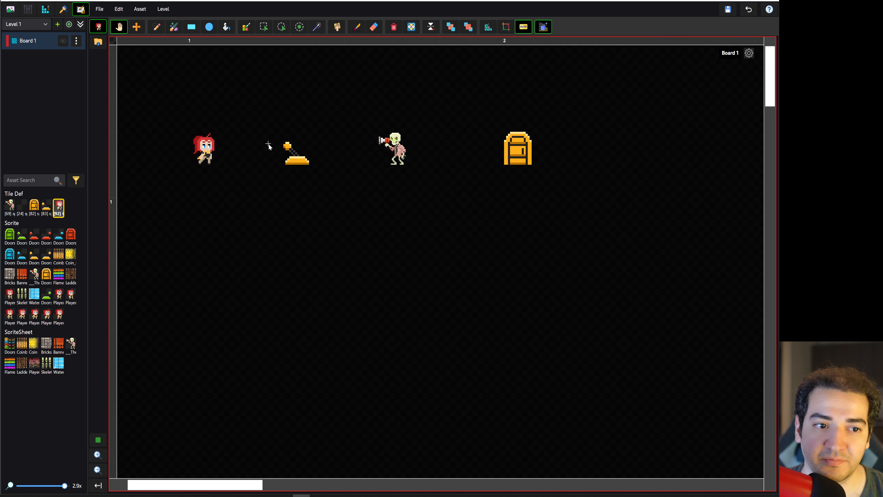
pyautogui.moveTo(268, 143); pyautogui.dragTo(277, 152)
pyautogui.moveTo(278, 151); pyautogui.dragTo(277, 147)
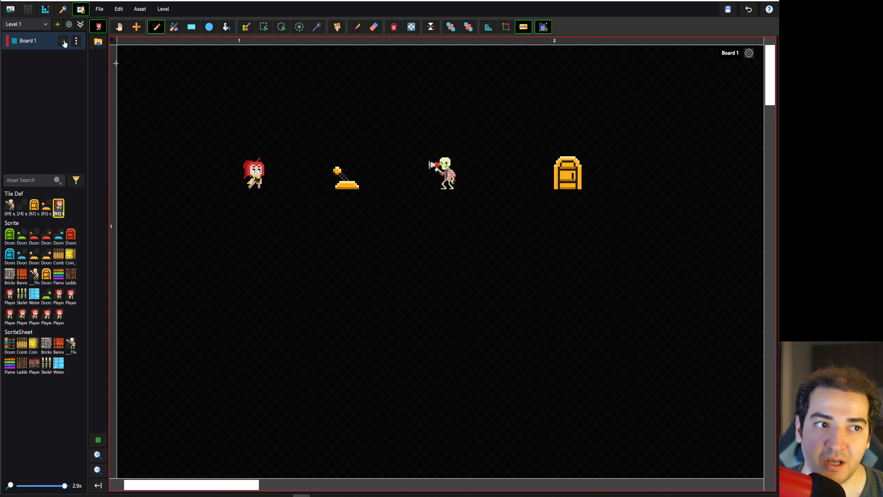
# Step: Auto-slice the Bricks sprite sheet in Terrain48 mode, replacing its existing sprites
pyautogui.click(14, 11)
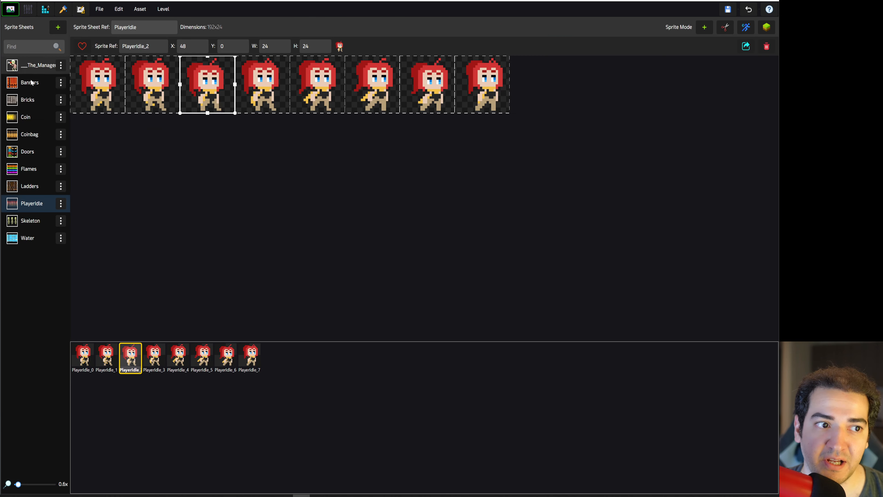
pyautogui.click(32, 103)
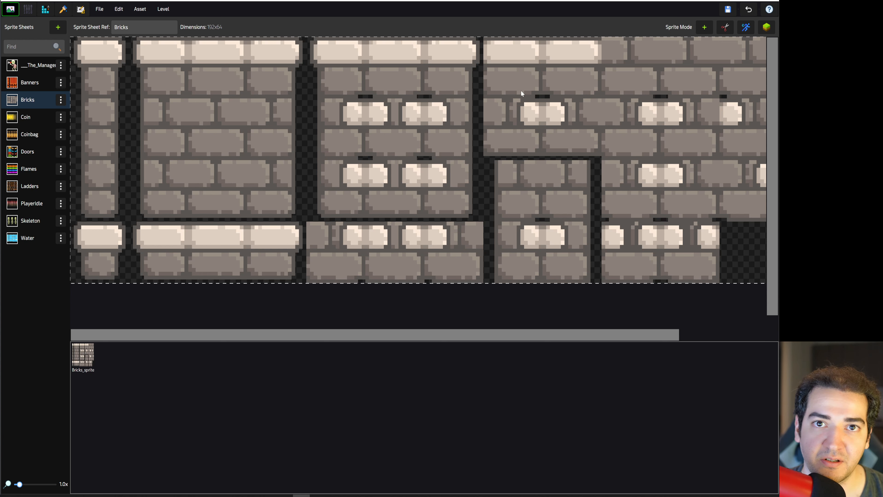
pyautogui.click(725, 27)
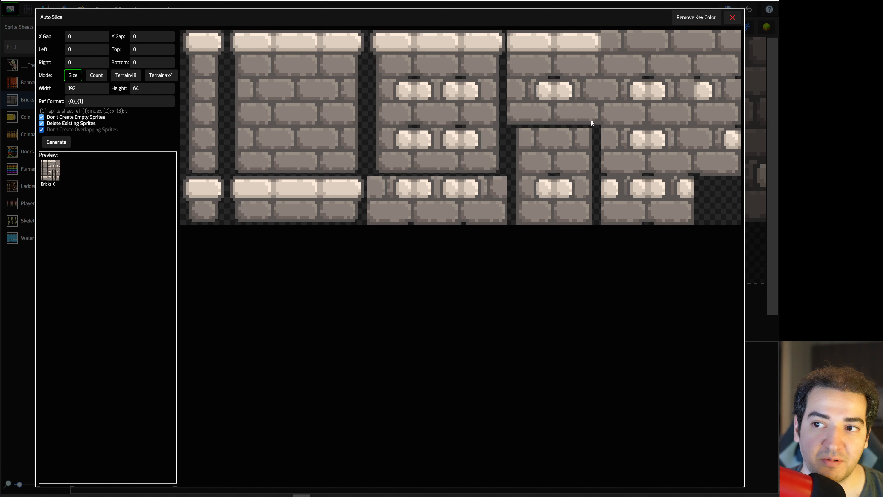
pyautogui.click(119, 76)
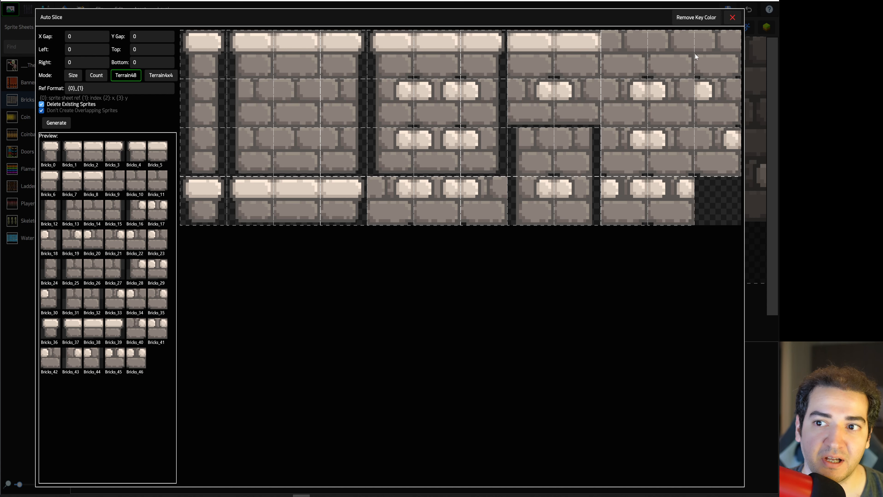
pyautogui.click(55, 123)
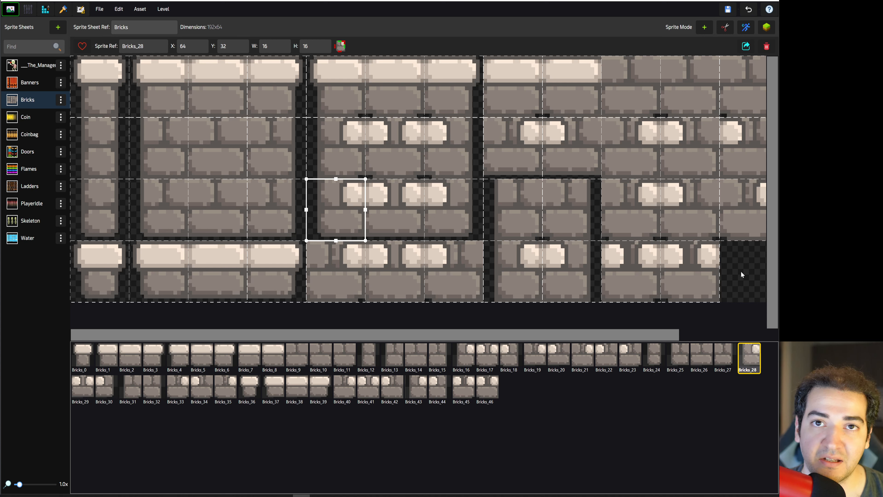
# Step: Generate a rule brush from all the Bricks terrain sprites and open it in the rule brush editor
pyautogui.moveTo(17, 488); pyautogui.dragTo(19, 488)
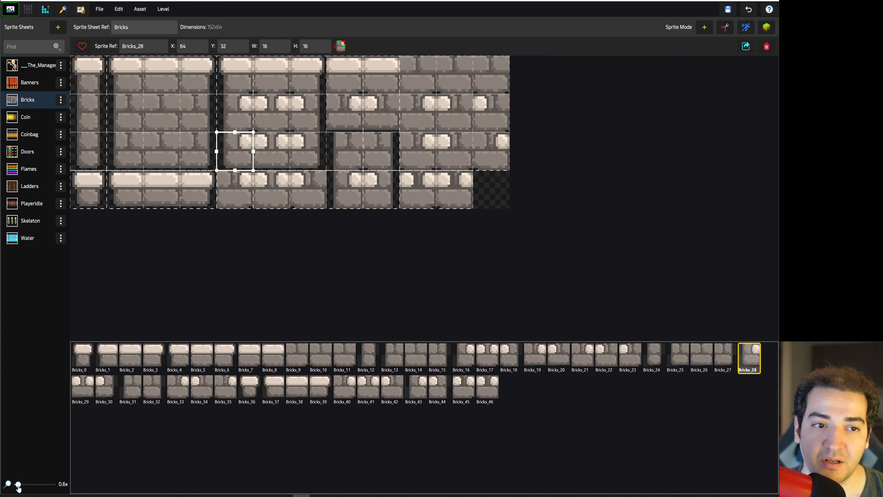
pyautogui.click(767, 29)
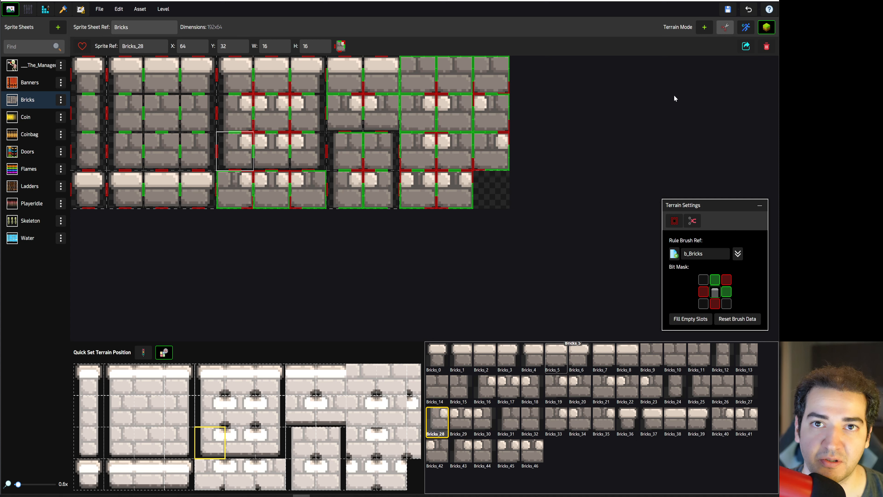
pyautogui.click(693, 222)
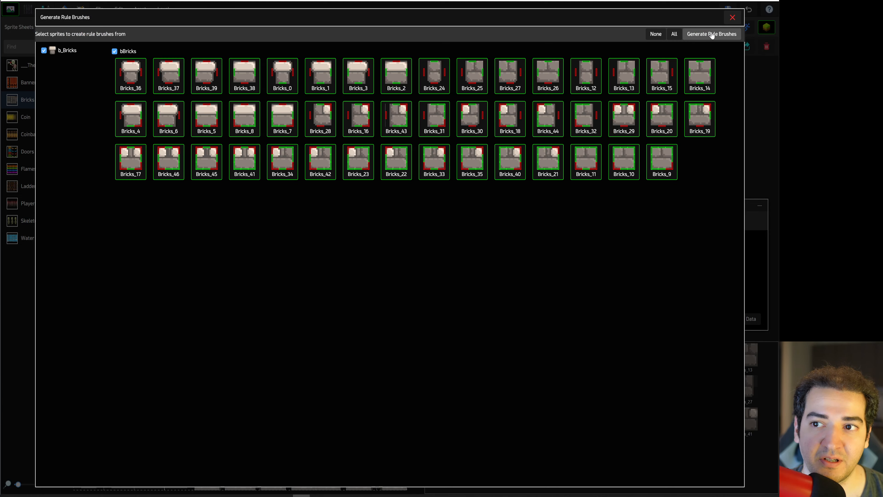
pyautogui.click(712, 34)
pyautogui.click(445, 263)
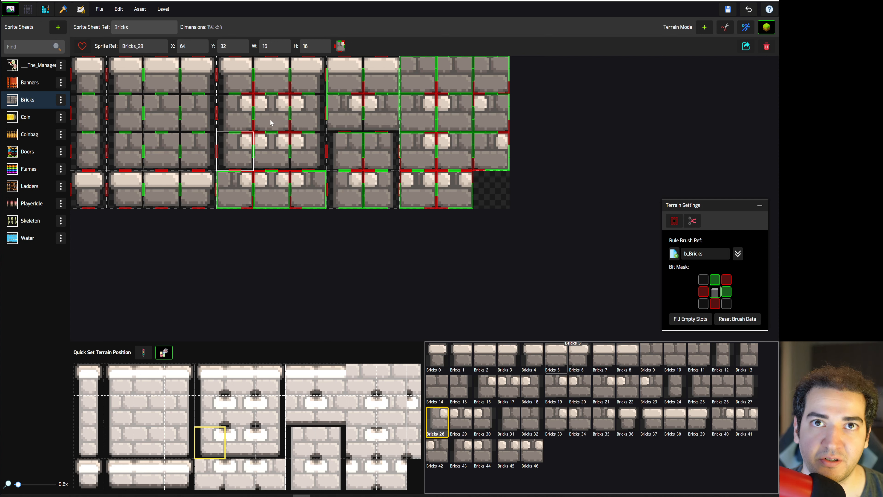
pyautogui.click(63, 9)
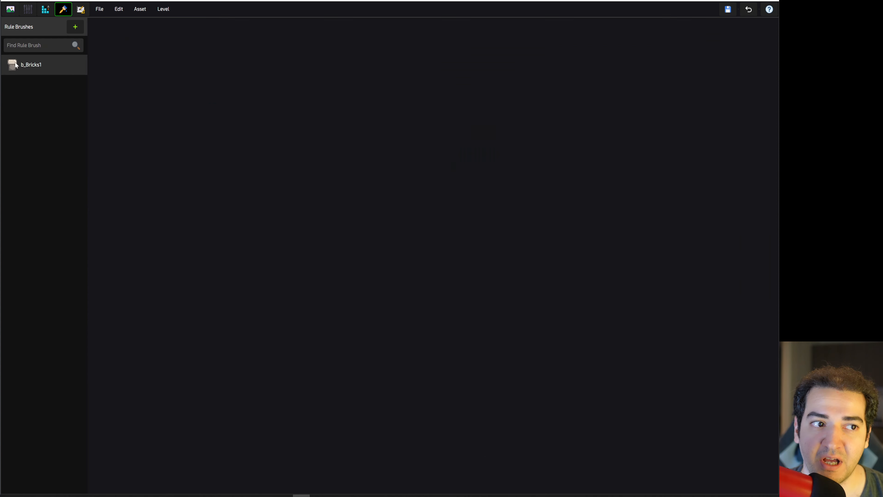
pyautogui.click(32, 65)
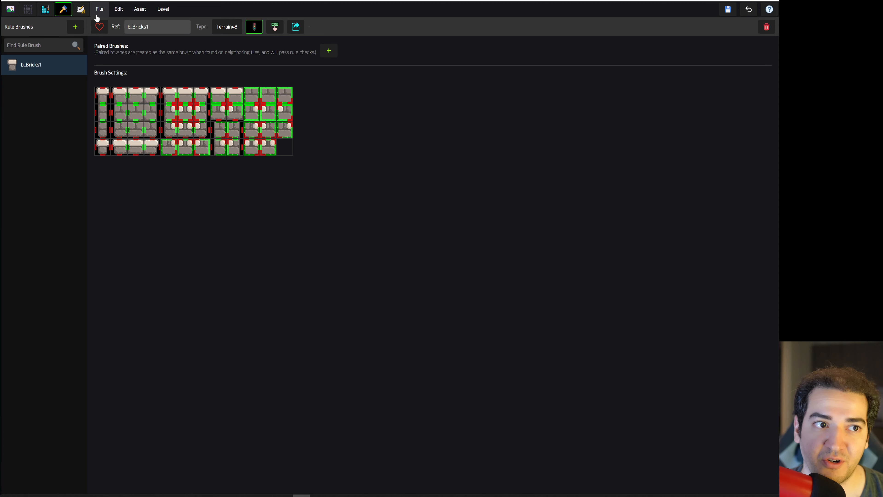
# Step: Paint a thick brick platform beneath the placed sprites on Board 1 with the Bricks rule brush, adding side walls and a lower floor
pyautogui.click(80, 9)
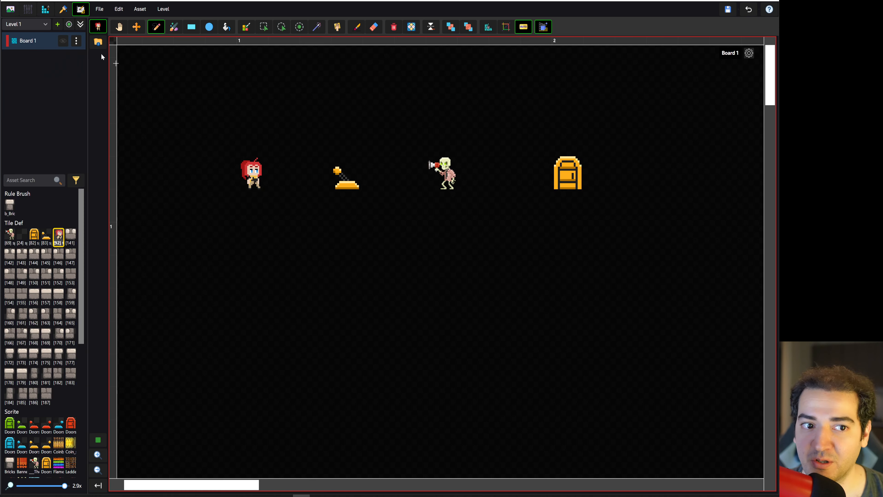
pyautogui.click(10, 207)
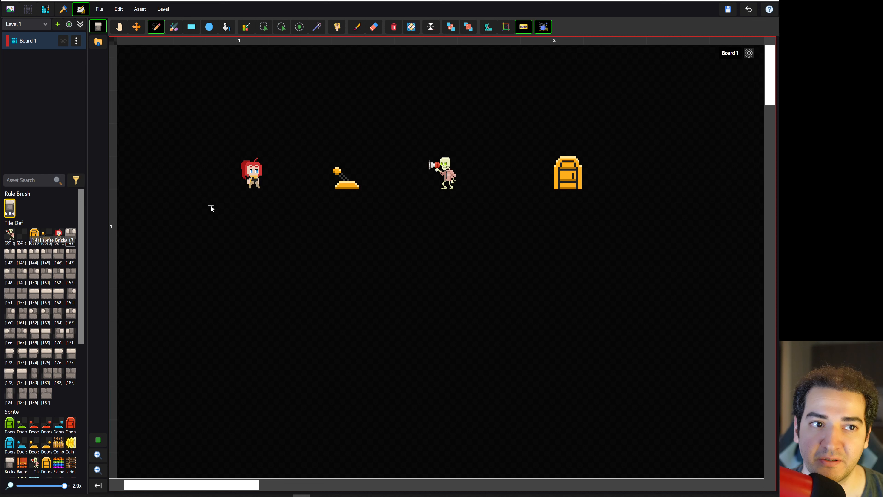
pyautogui.moveTo(205, 198)
pyautogui.mouseDown()
pyautogui.moveTo(621, 209)
pyautogui.moveTo(504, 233)
pyautogui.moveTo(253, 242)
pyautogui.mouseUp()
pyautogui.moveTo(315, 261); pyautogui.dragTo(546, 273)
pyautogui.moveTo(252, 272)
pyautogui.mouseDown()
pyautogui.moveTo(231, 255)
pyautogui.moveTo(235, 357)
pyautogui.moveTo(349, 371)
pyautogui.moveTo(633, 368)
pyautogui.mouseUp()
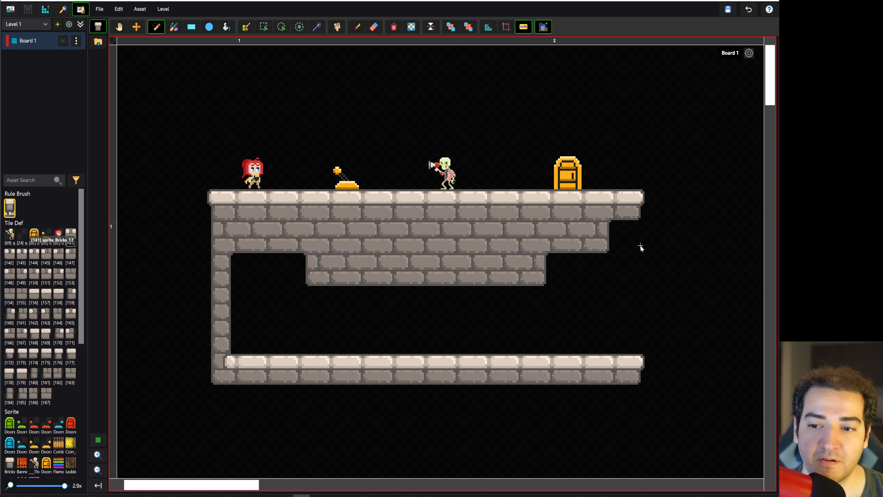
pyautogui.moveTo(641, 246); pyautogui.dragTo(640, 339)
# Step: Auto-slice the Flames sheet by count into 7 columns and 4 rows, replacing the existing sprites, and switch back to Sprite Mode
pyautogui.click(10, 9)
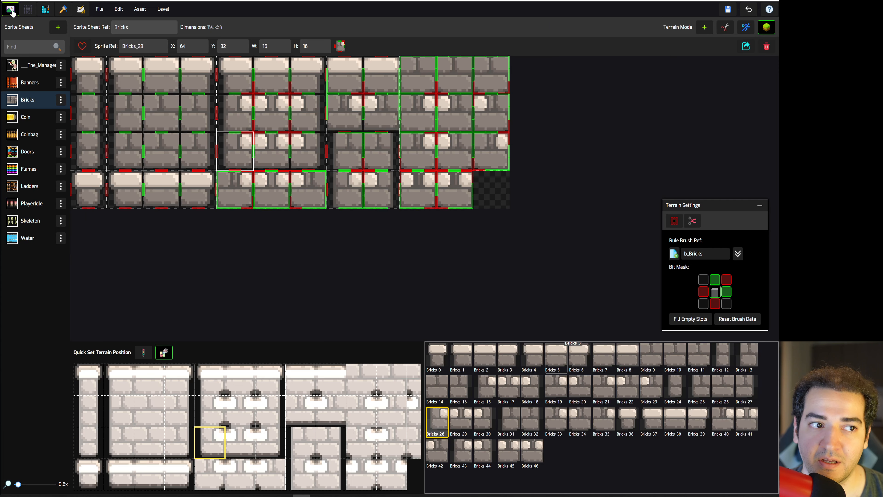
pyautogui.click(31, 170)
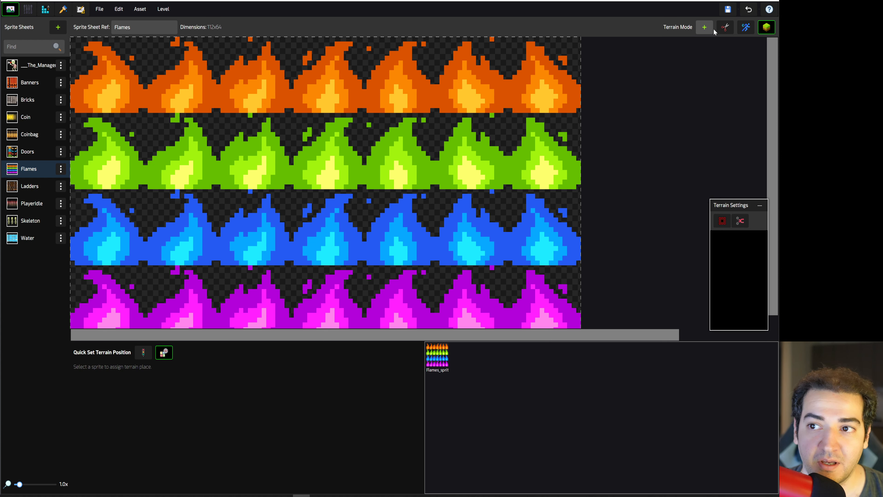
pyautogui.click(725, 27)
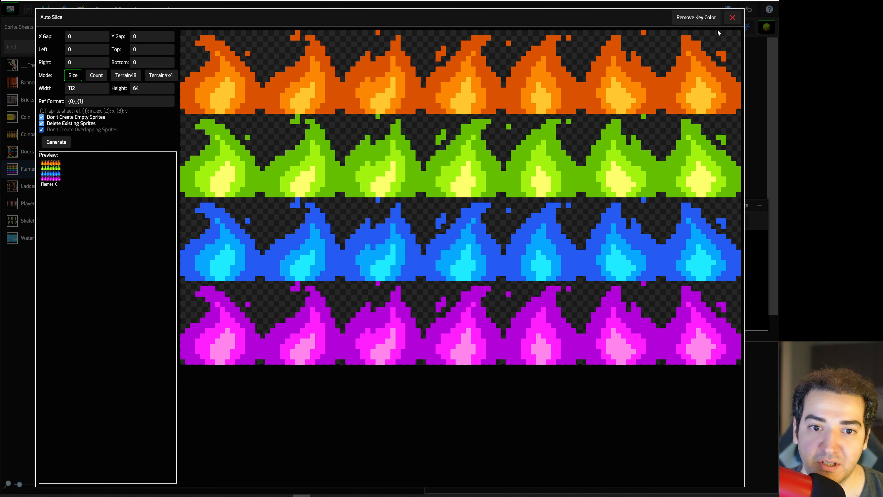
pyautogui.click(96, 75)
pyautogui.doubleClick(87, 88)
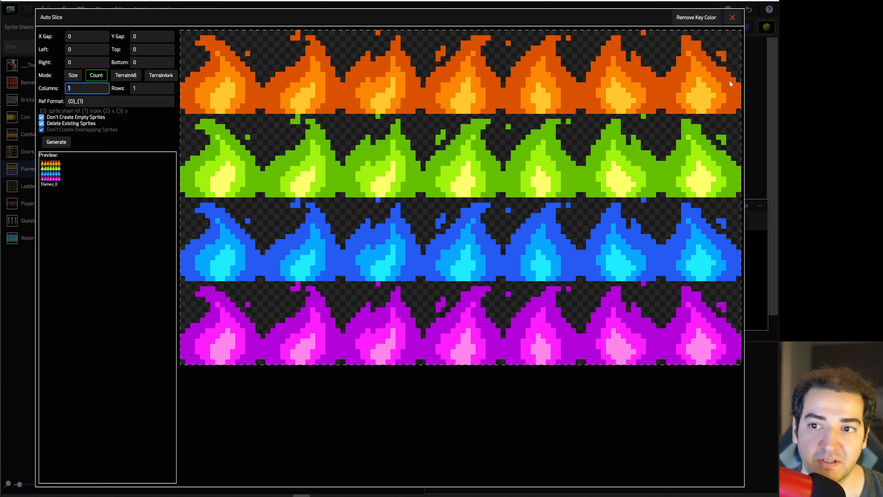
pyautogui.write('7')
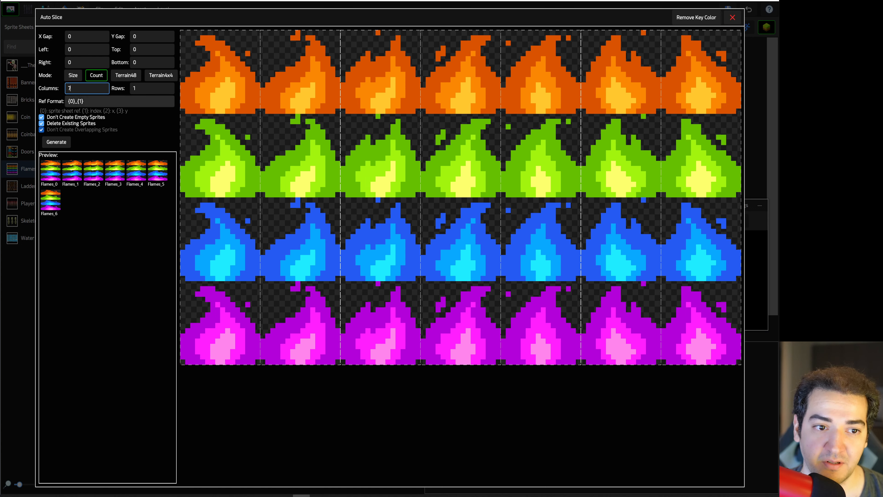
pyautogui.press('Tab')
pyautogui.write('4')
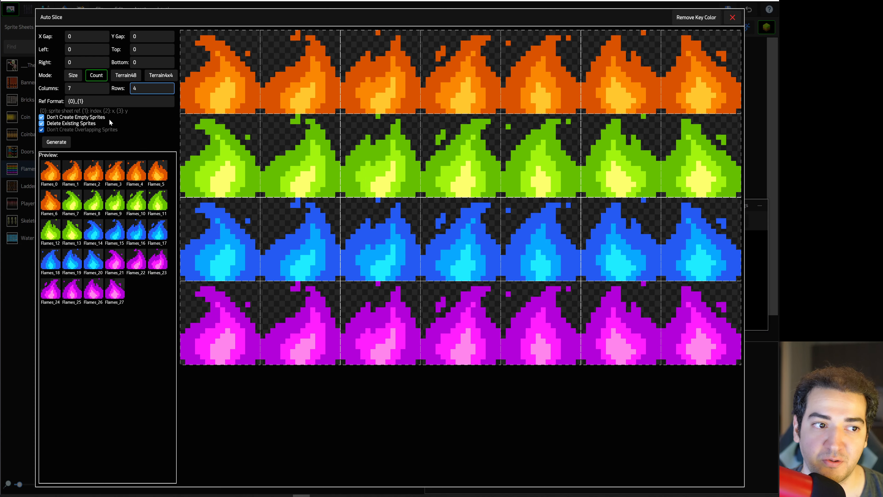
pyautogui.click(48, 145)
pyautogui.click(277, 133)
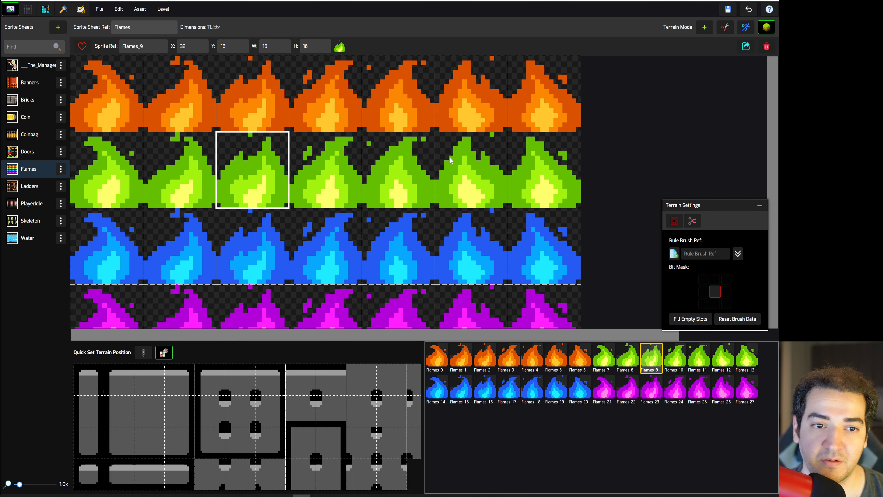
pyautogui.click(767, 27)
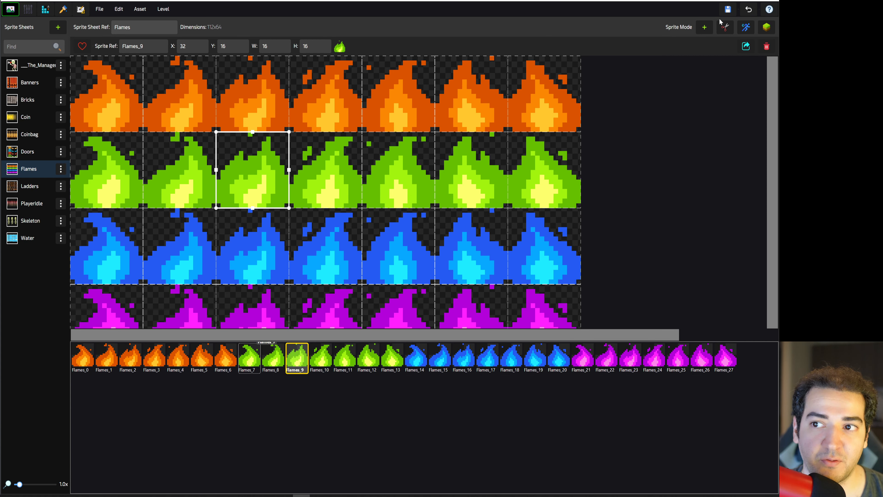
# Step: Create an animated tile definition from the orange flame sprites Flames_0 to Flames_6, keeping the default loop settings
pyautogui.click(744, 29)
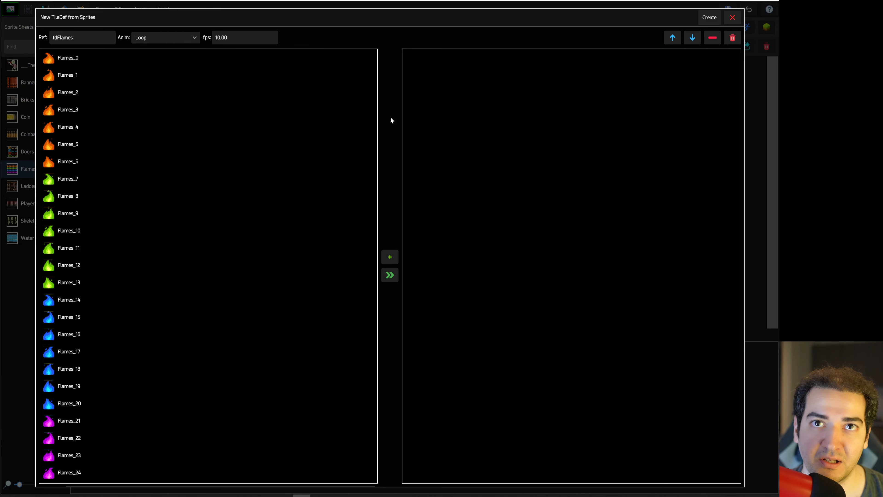
pyautogui.click(142, 61)
pyautogui.keyDown('shift'); pyautogui.click(103, 162); pyautogui.keyUp('shift')
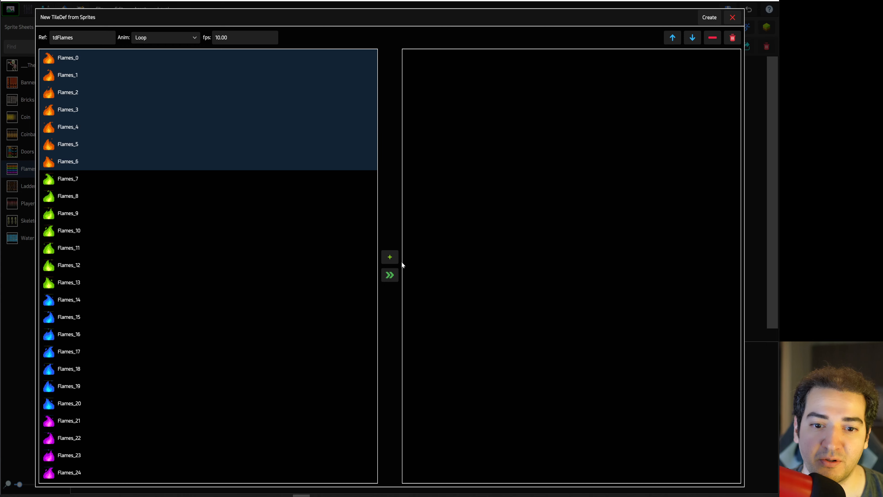
pyautogui.click(390, 259)
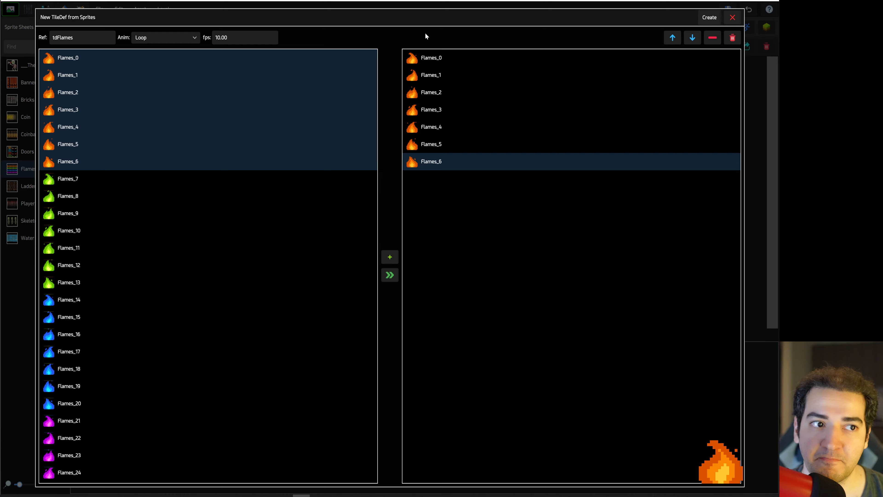
pyautogui.click(709, 17)
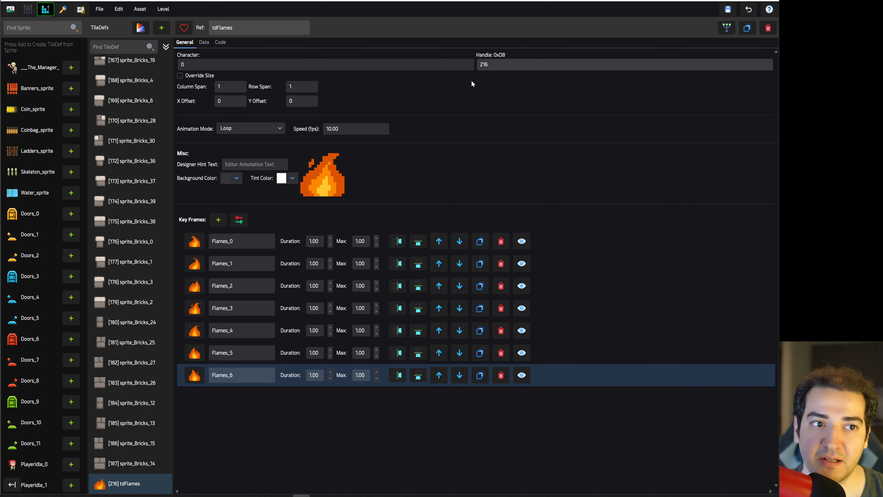
# Step: Place the orange flame tile definition on Board 1, on the lower brick floor near the left wall
pyautogui.click(81, 8)
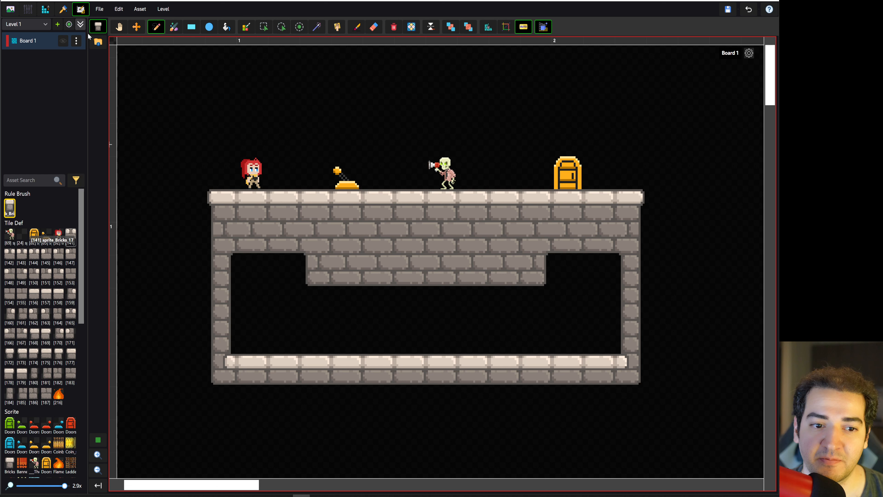
pyautogui.click(59, 395)
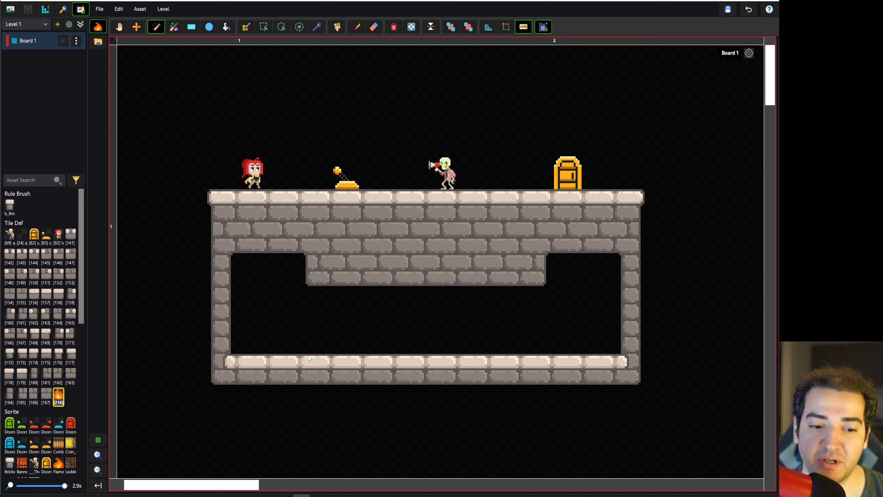
pyautogui.click(290, 340)
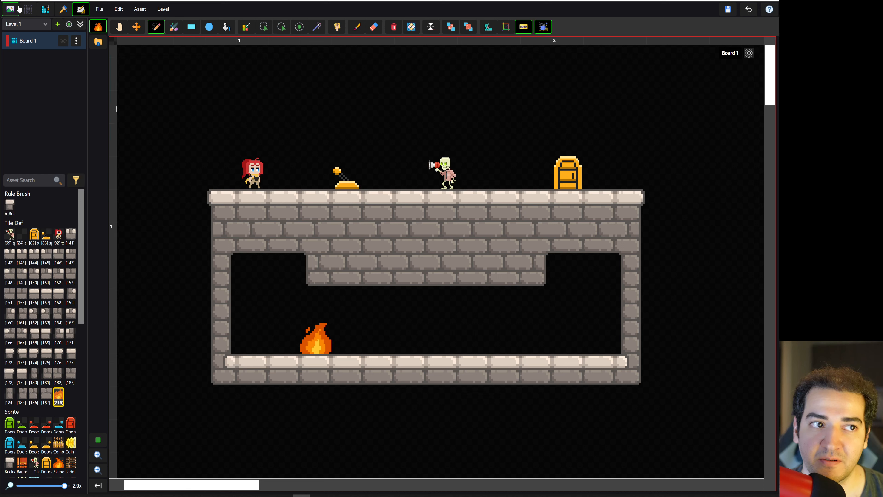
# Step: Create a second animated tile definition from the green flame sprites Flames_7 to Flames_13 of the Flames sheet
pyautogui.click(12, 11)
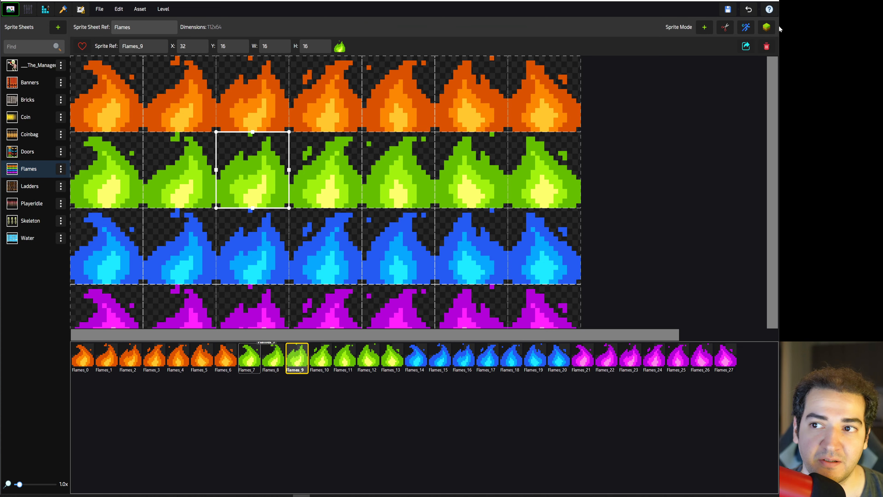
pyautogui.click(746, 27)
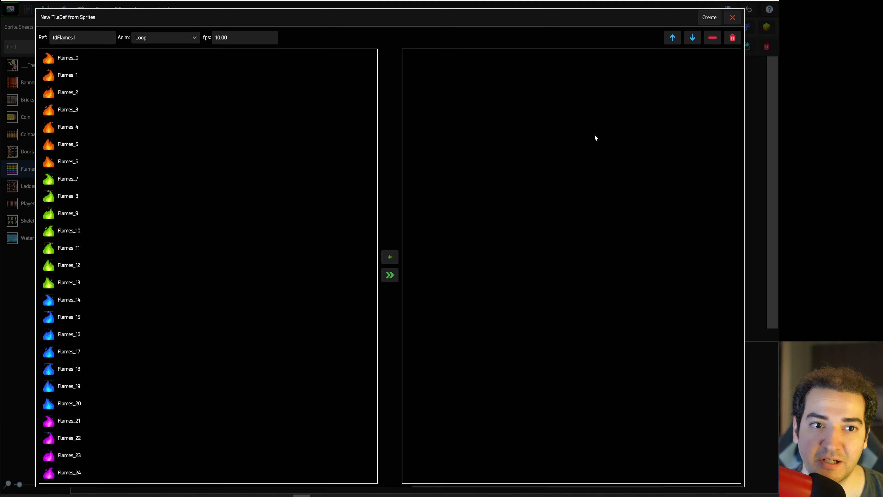
pyautogui.click(64, 180)
pyautogui.keyDown('shift'); pyautogui.click(71, 283); pyautogui.keyUp('shift')
pyautogui.click(390, 257)
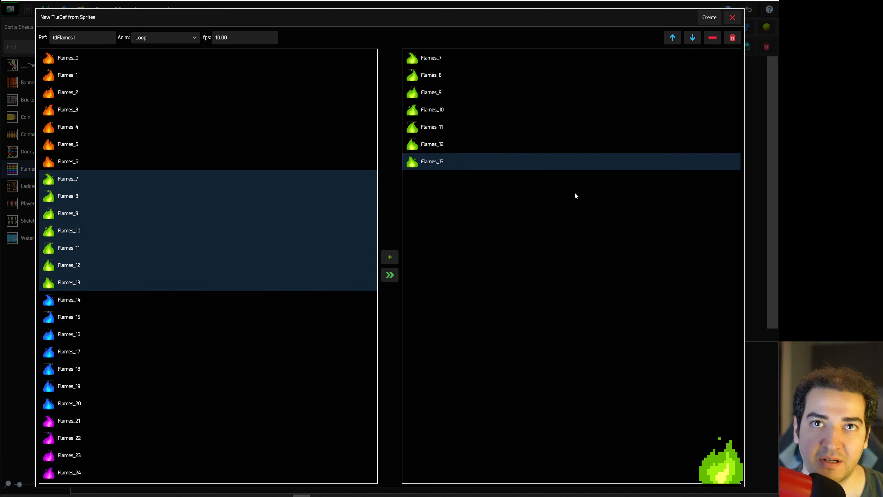
pyautogui.click(710, 17)
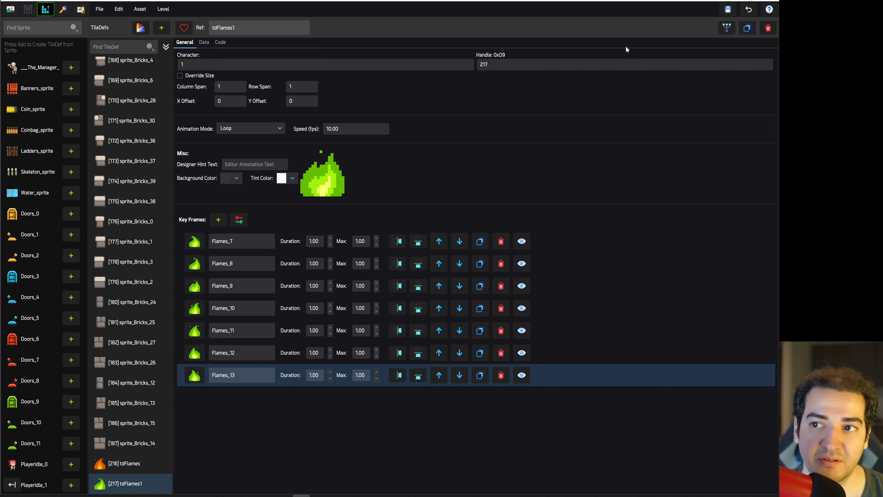
# Step: Place the green flame tile definition on Board 1, on the lower brick floor near the right wall
pyautogui.click(81, 8)
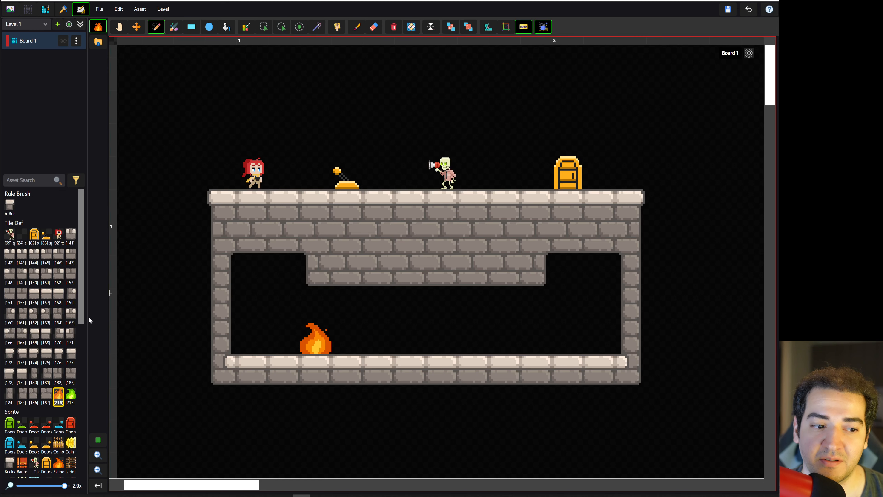
pyautogui.click(71, 394)
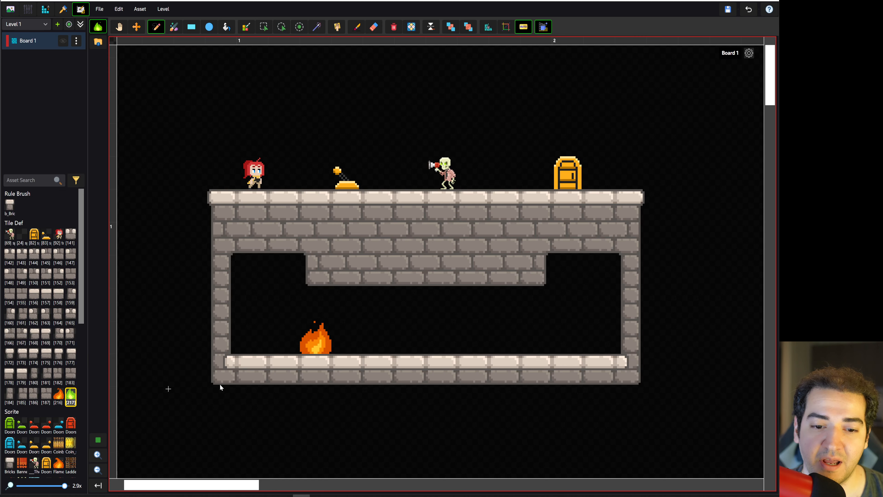
pyautogui.click(533, 337)
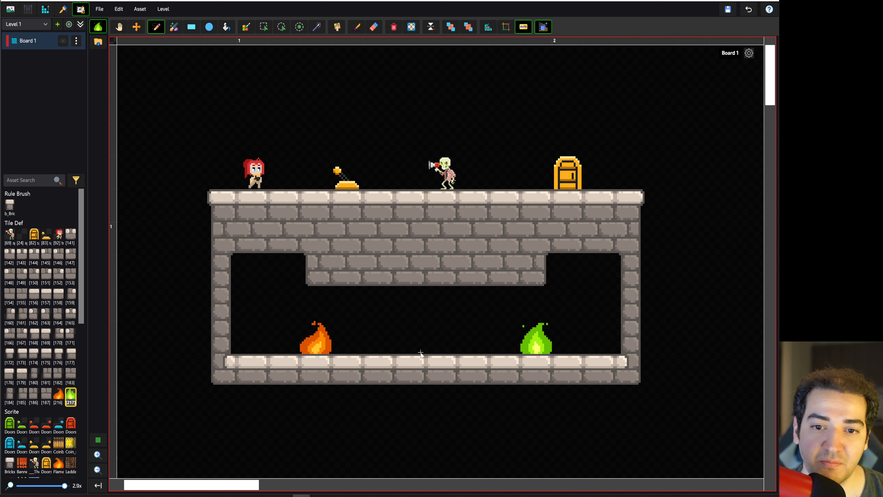
# Step: Choose the Bricks rule brush and switch from the pencil to the drawing tool that covers a 2×2 block of cells
pyautogui.moveTo(421, 353); pyautogui.dragTo(424, 351)
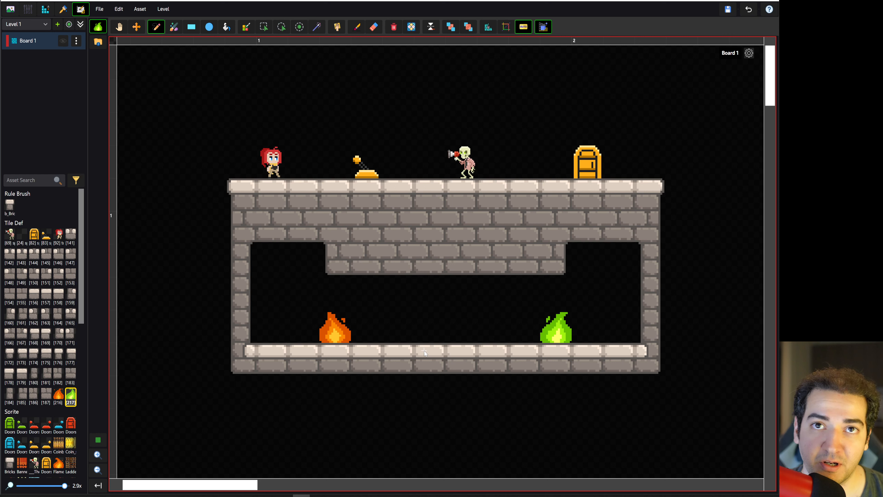
pyautogui.click(9, 207)
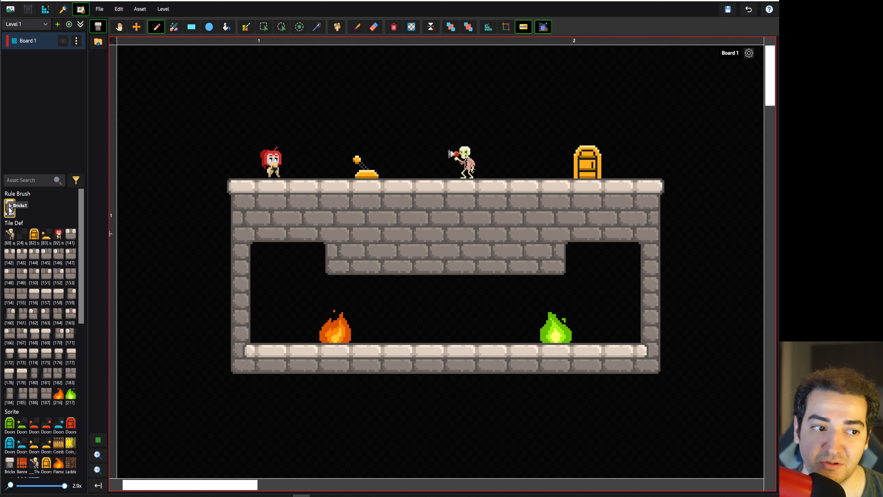
pyautogui.click(174, 27)
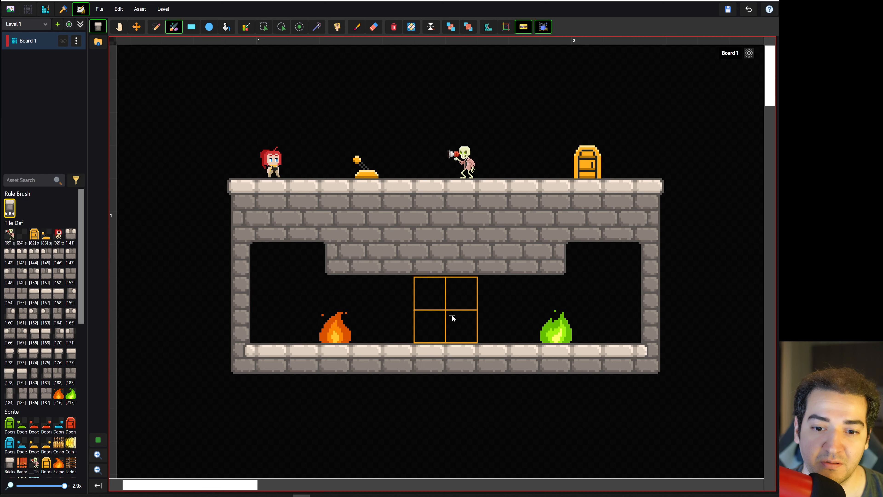